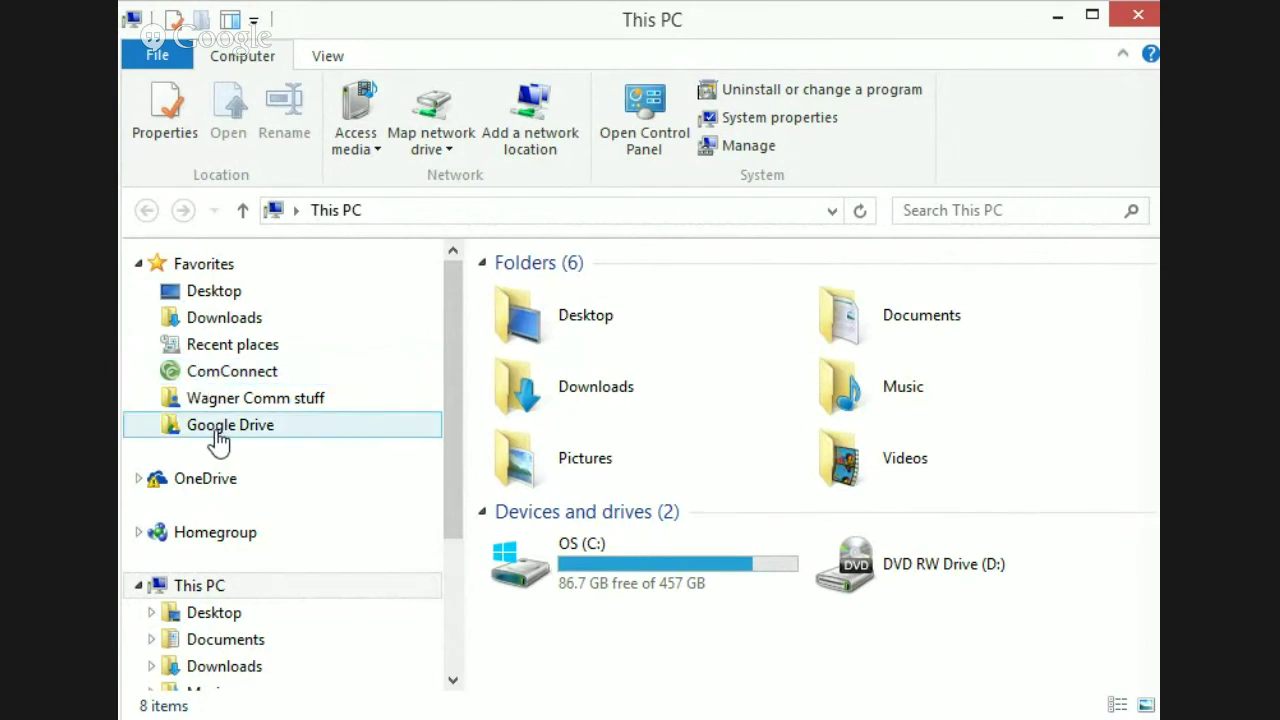
- Open the ComConnect folder from Favorites and examine the shared folders in it, such as ComConnect File Sync training guides (share 1)
left_click(217, 379)
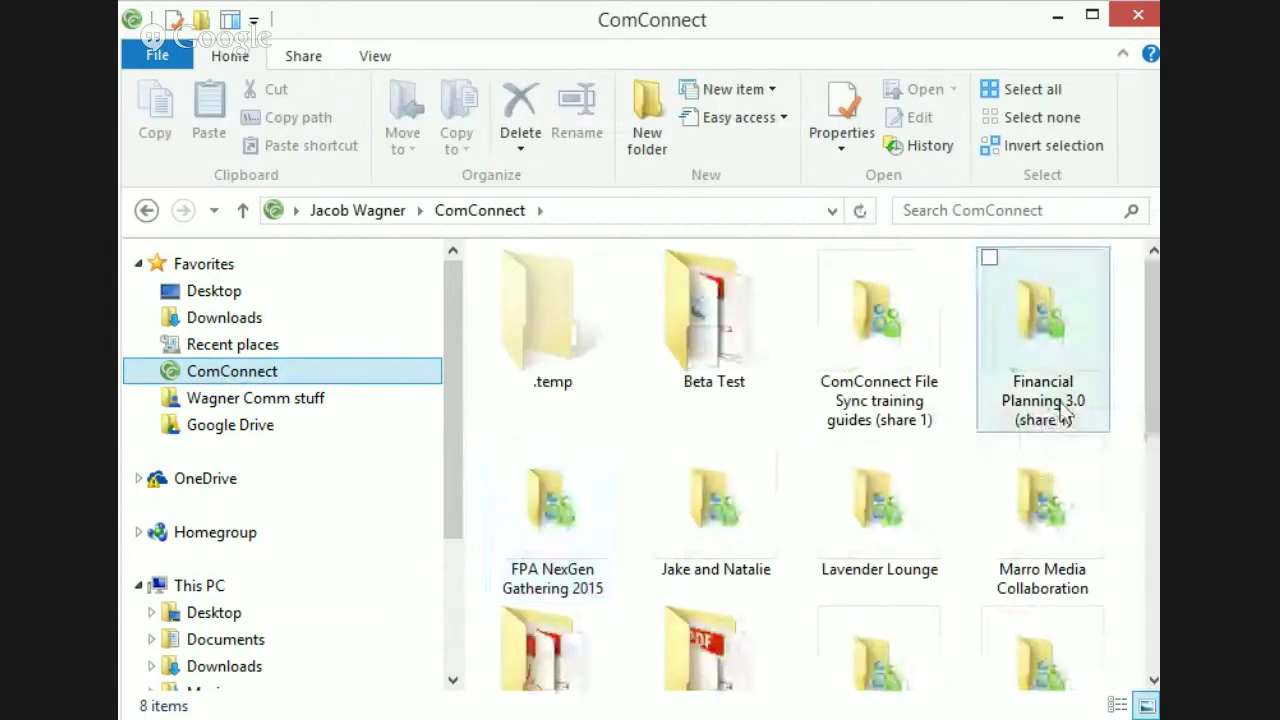
left_click(889, 348)
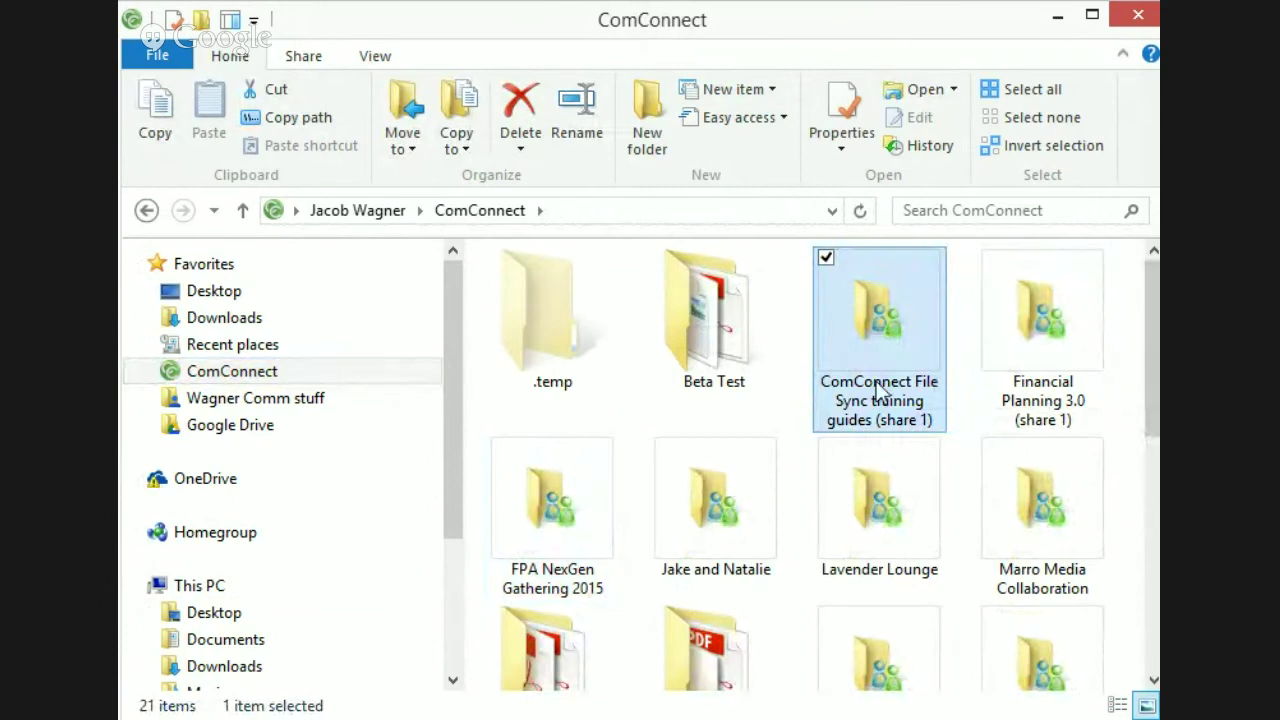
mouse_move(877, 398)
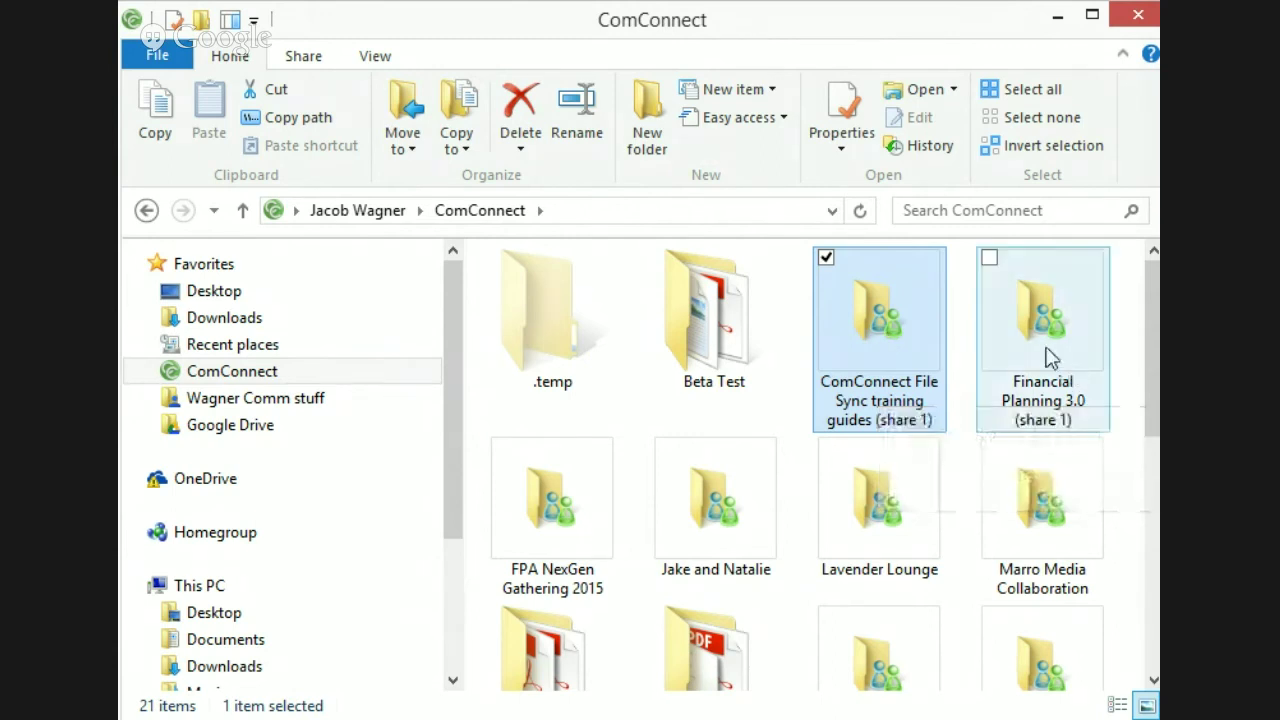
mouse_move(1050, 358)
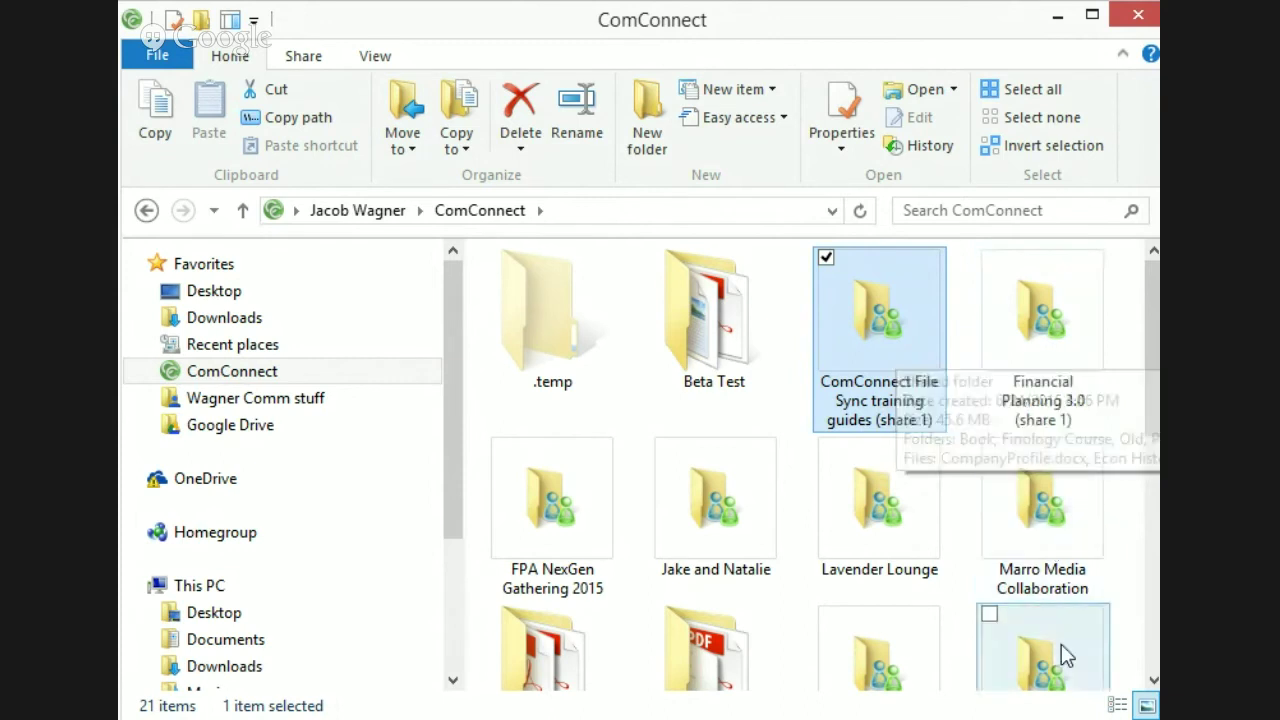
mouse_move(1062, 537)
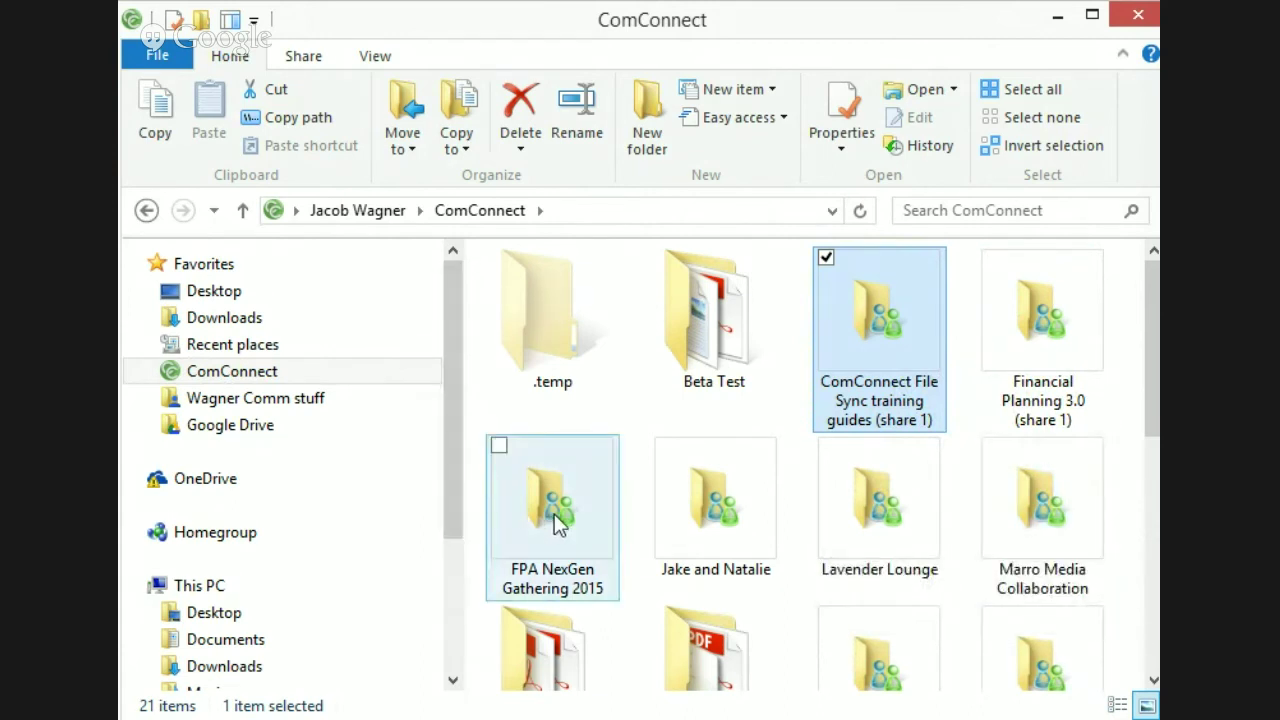
mouse_move(554, 514)
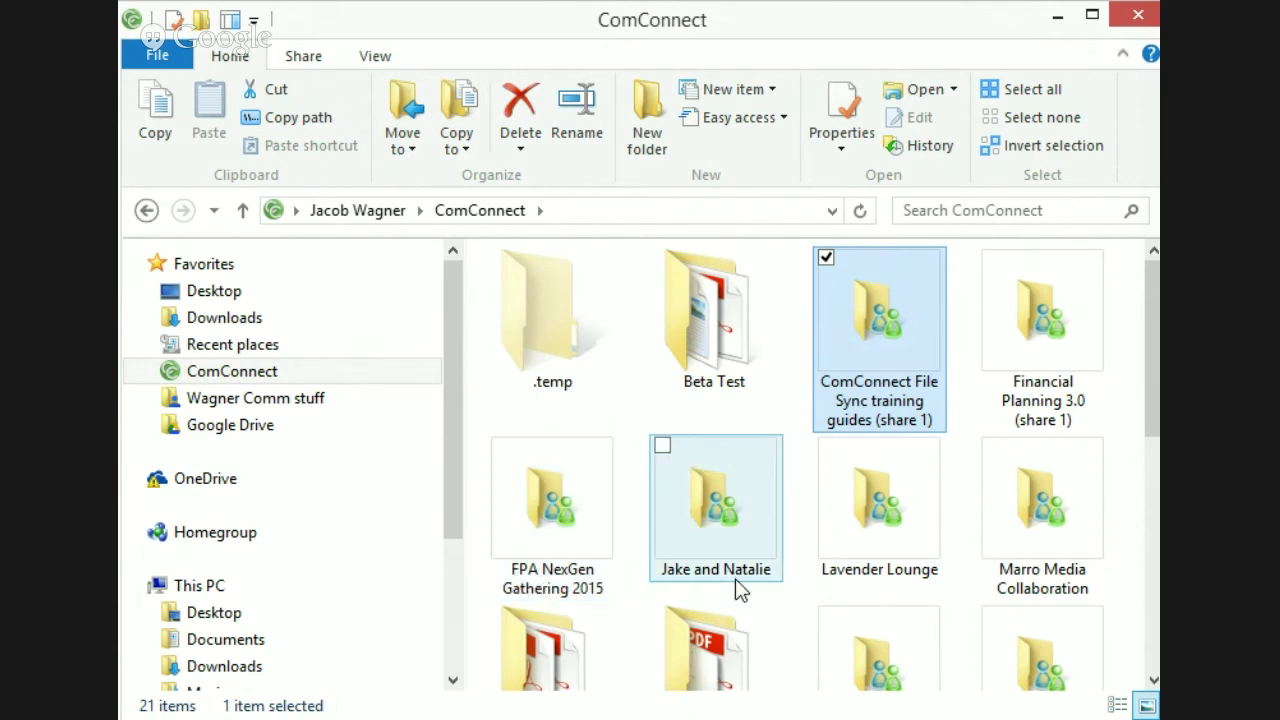
mouse_move(740, 590)
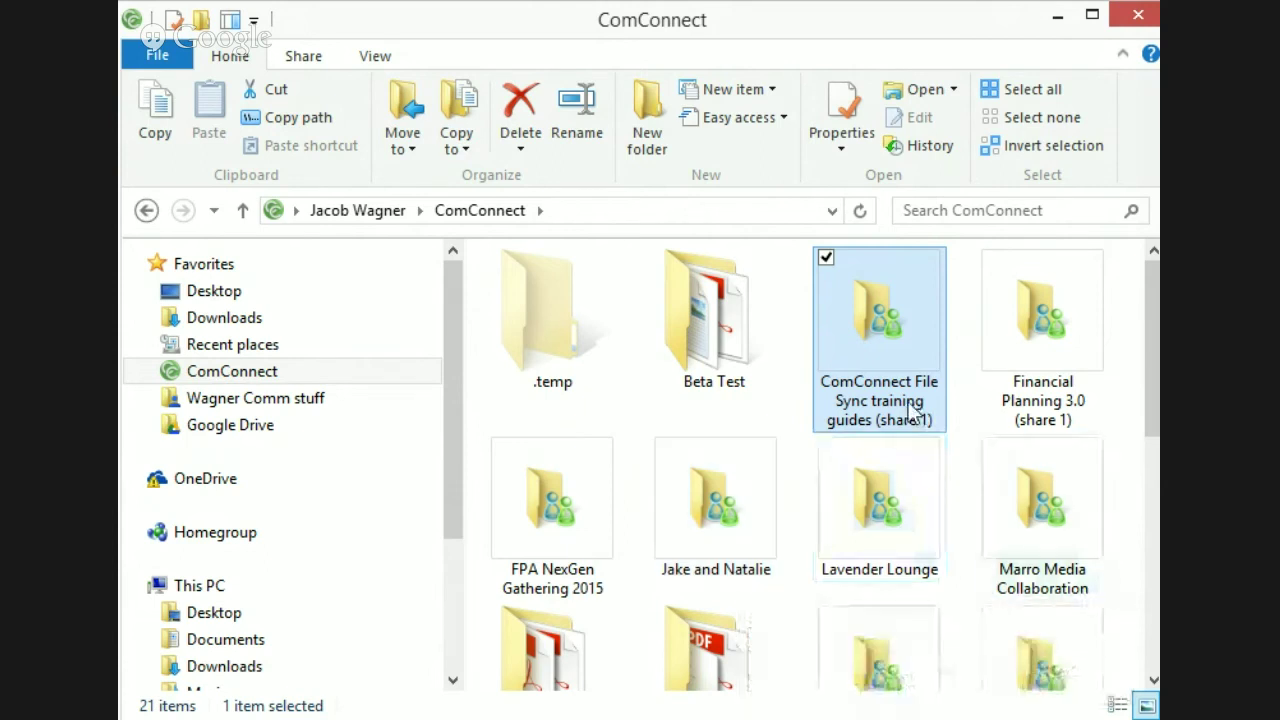
mouse_move(910, 410)
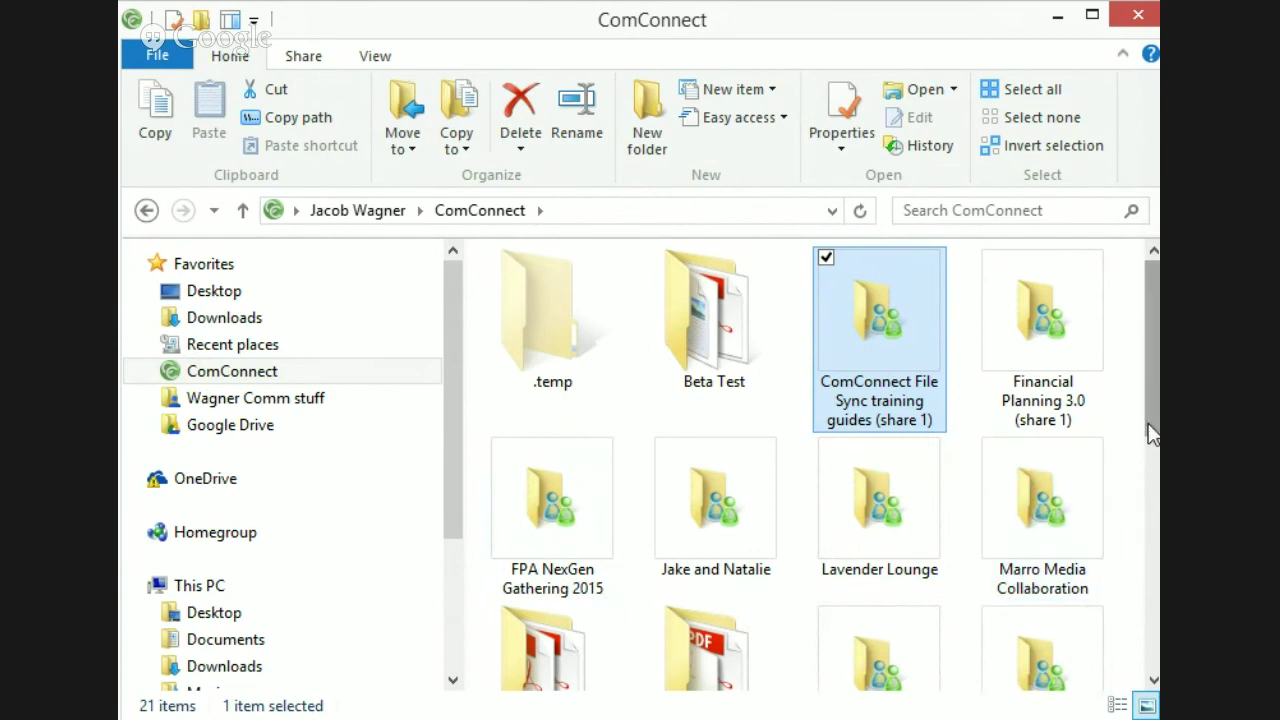
- Find ComConnect video transcript 1.docx in the ComConnect folder, check its available file actions, and look through the remaining files
left_click_drag(1152, 433, 1150, 567)
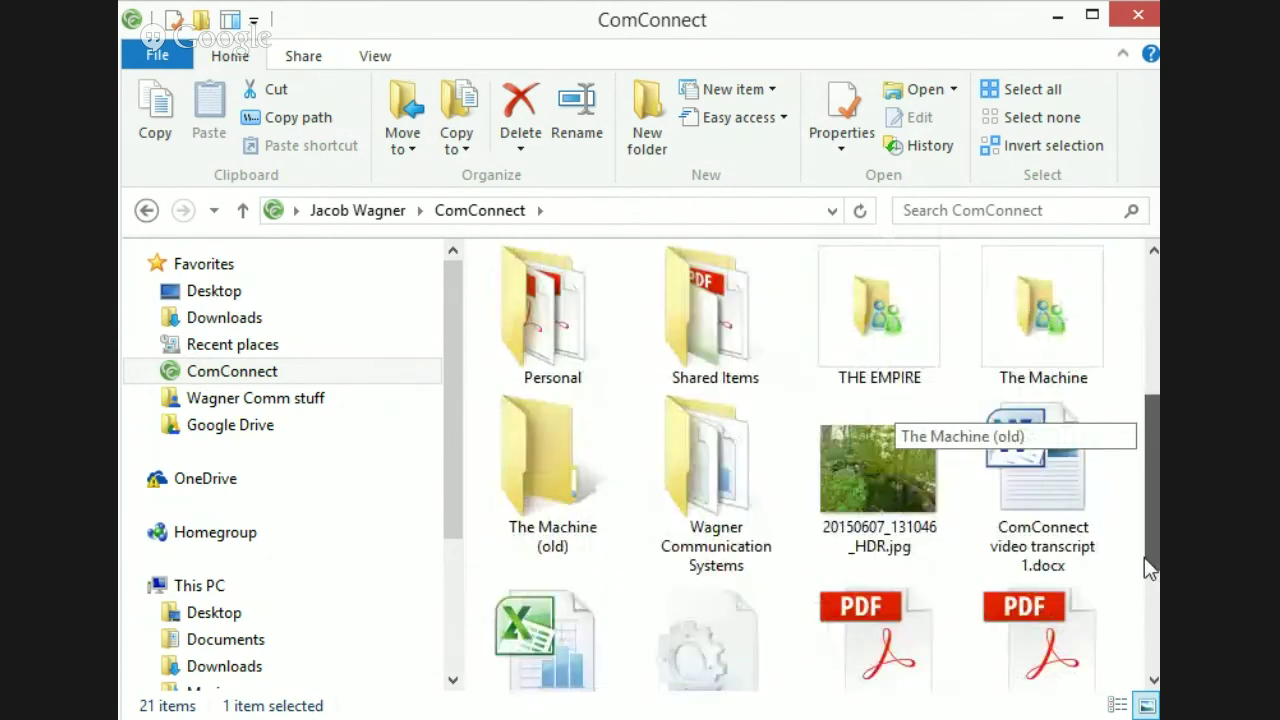
double_click(1039, 489)
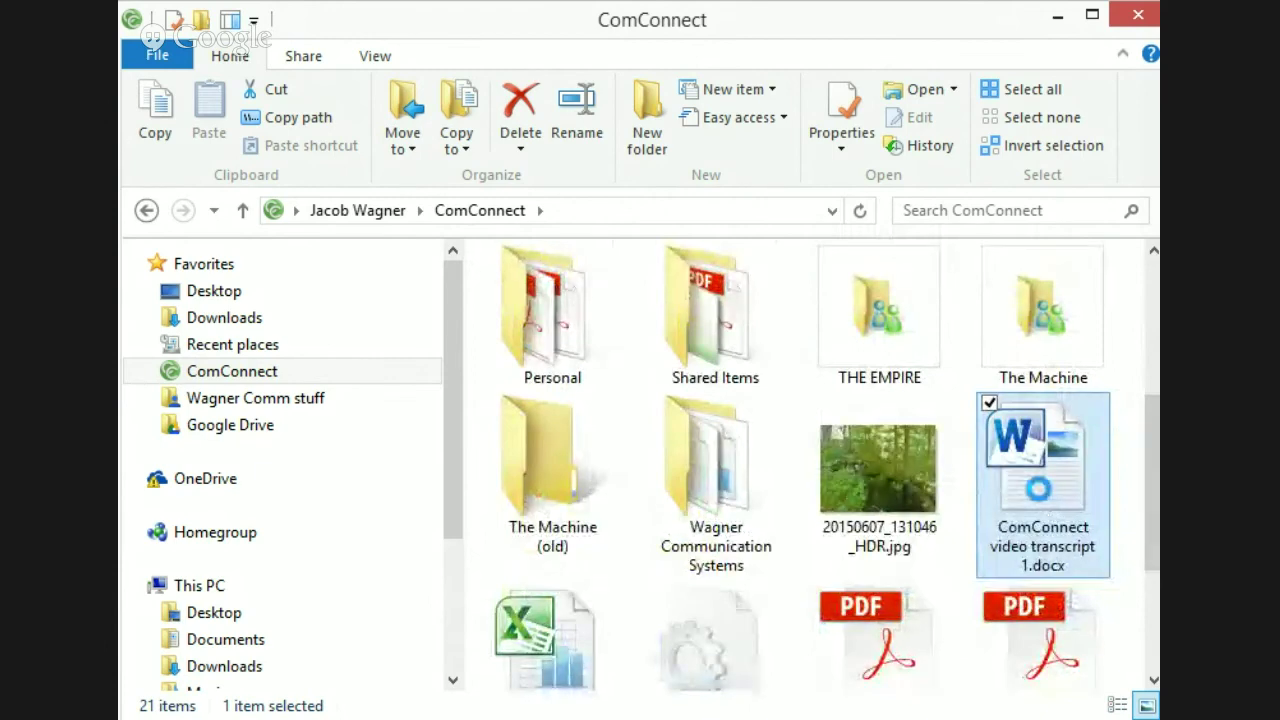
right_click(1039, 489)
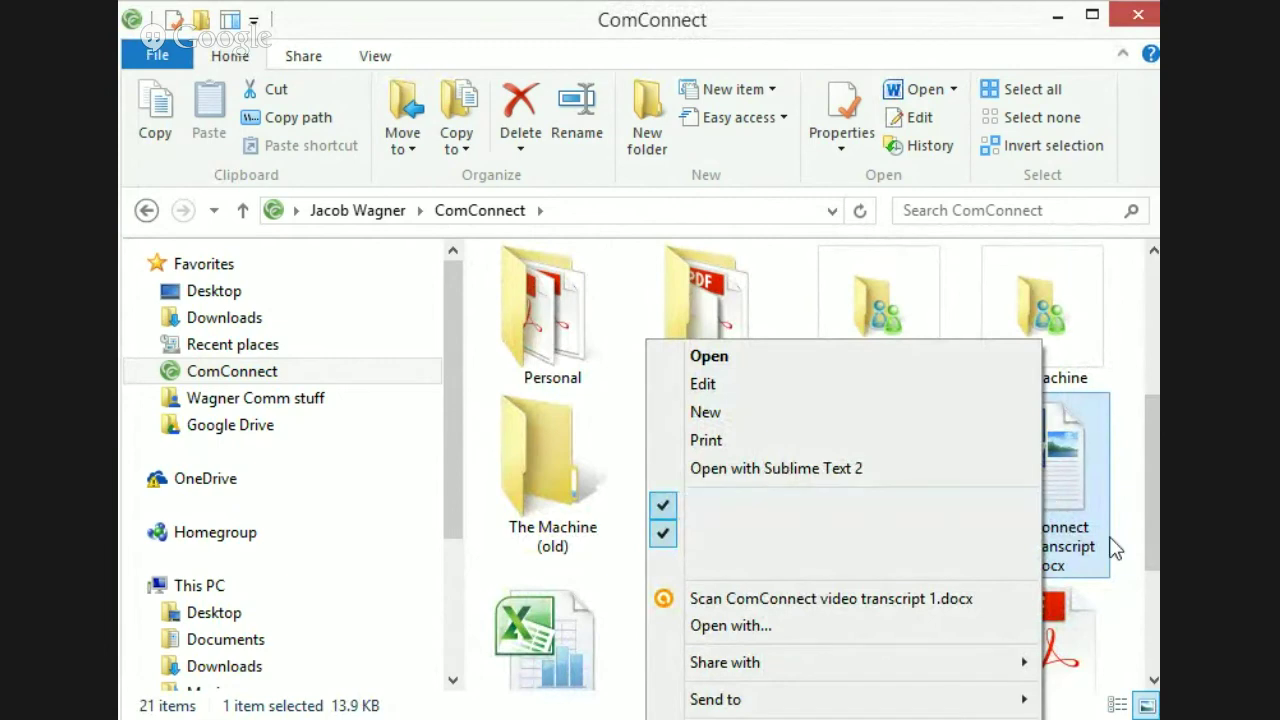
left_click(1075, 505)
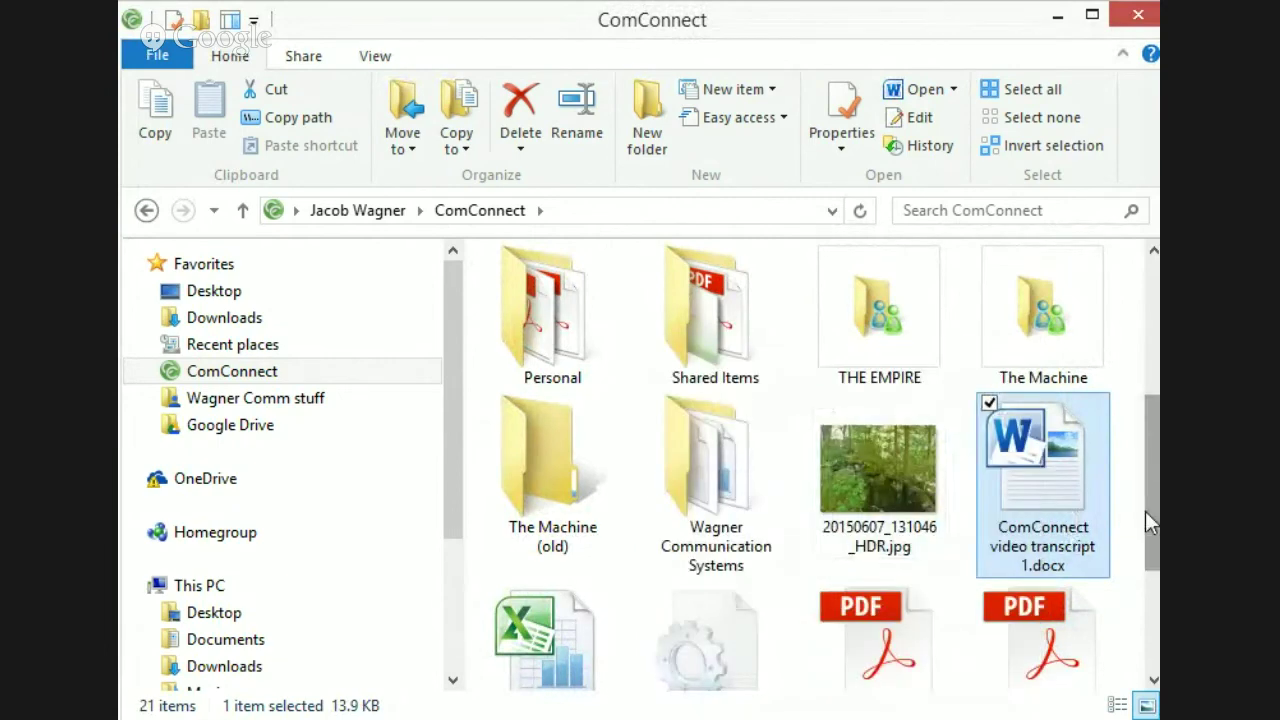
left_click_drag(1146, 513, 1093, 626)
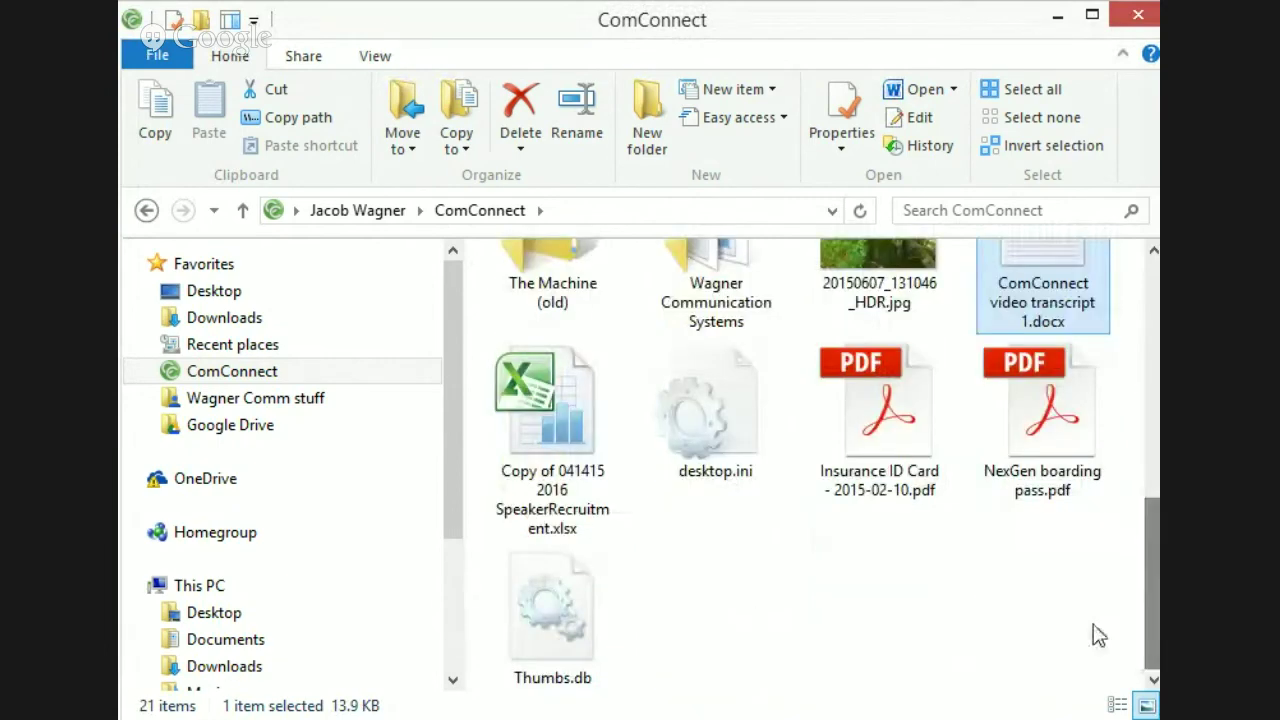
- Open the Wagner Comm stuff folder and check the file actions available for DataSheet_Financial Services.pdf
left_click(202, 402)
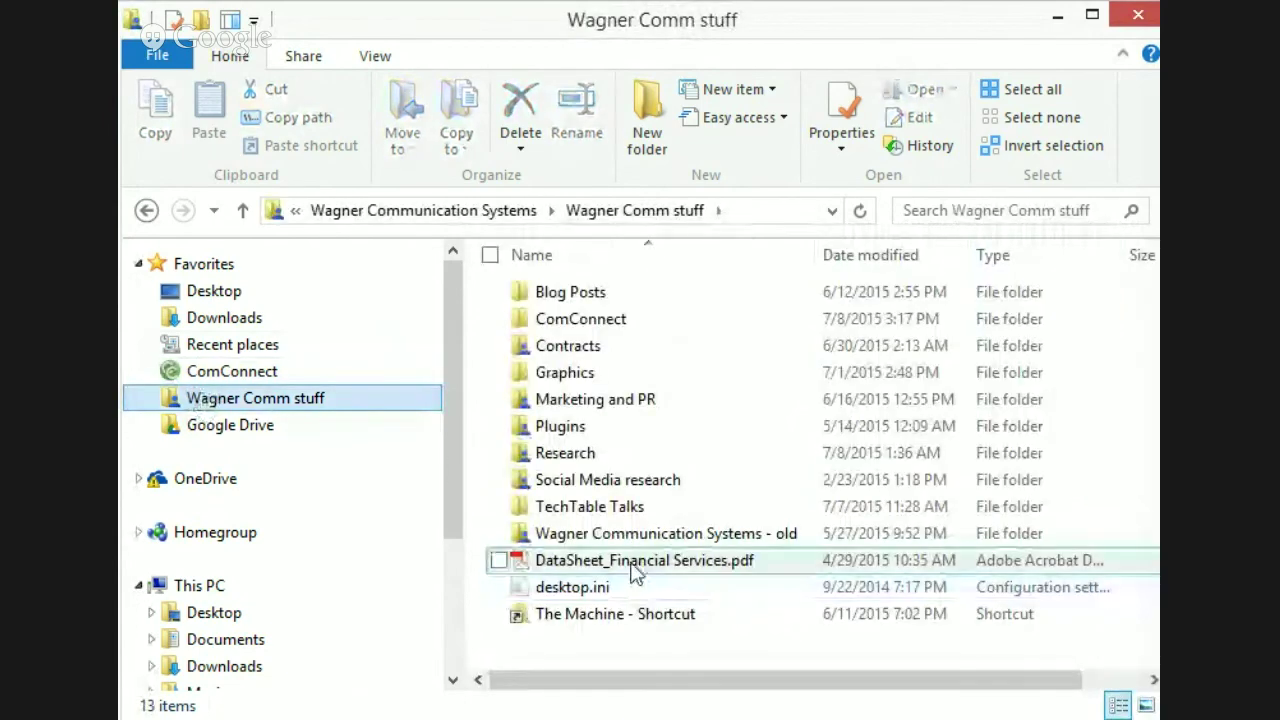
left_click(632, 564)
right_click(631, 566)
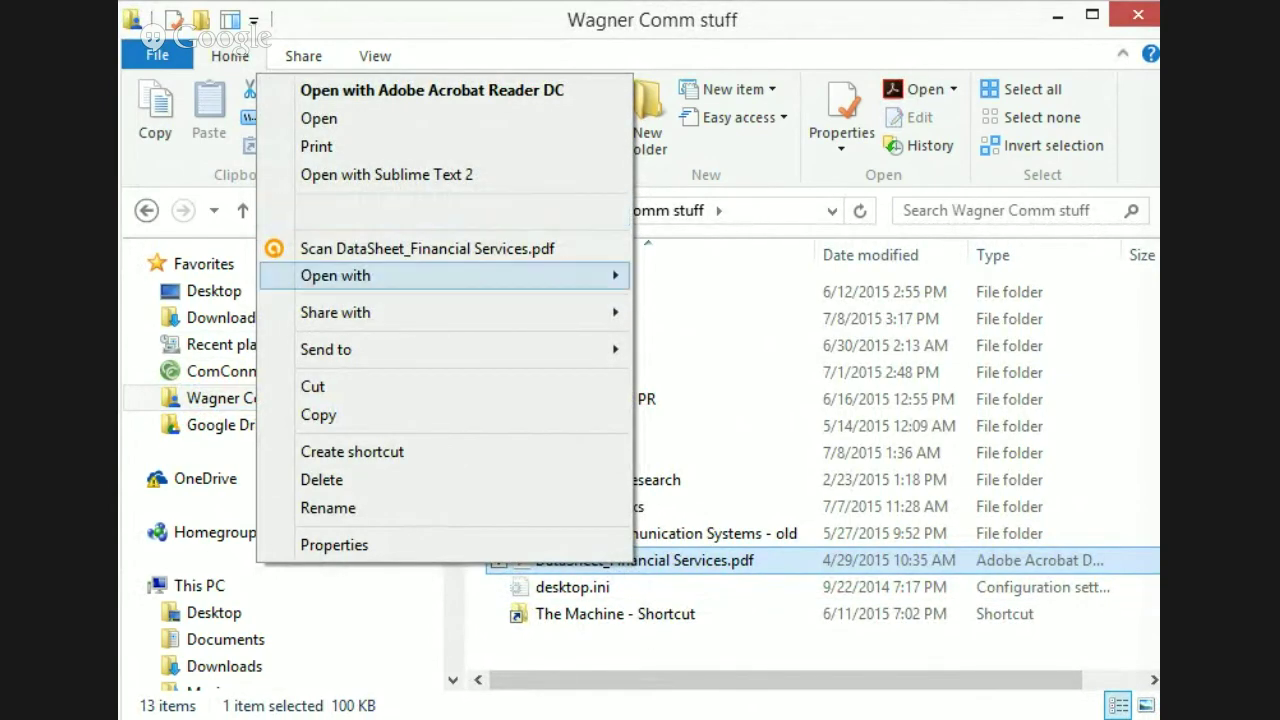
left_click(722, 572)
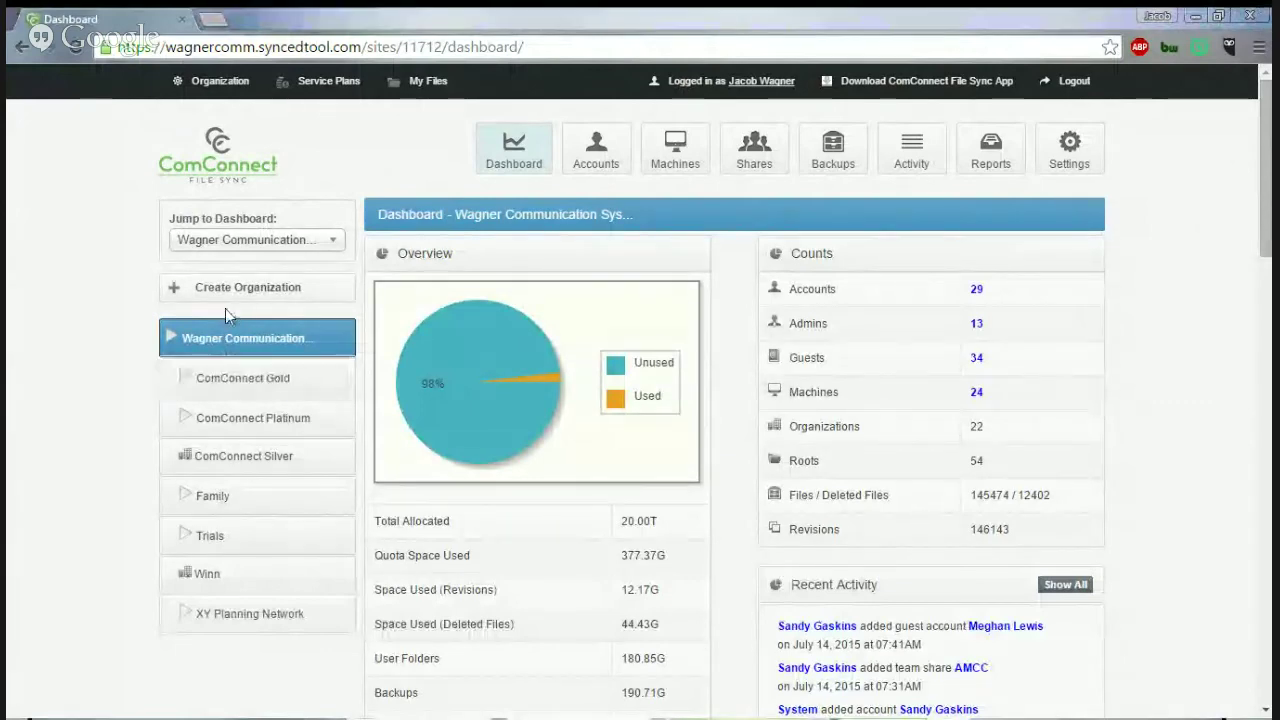
- Open My Files in the ComConnect File Sync web portal and hide the deleted items in the file list
left_click(409, 92)
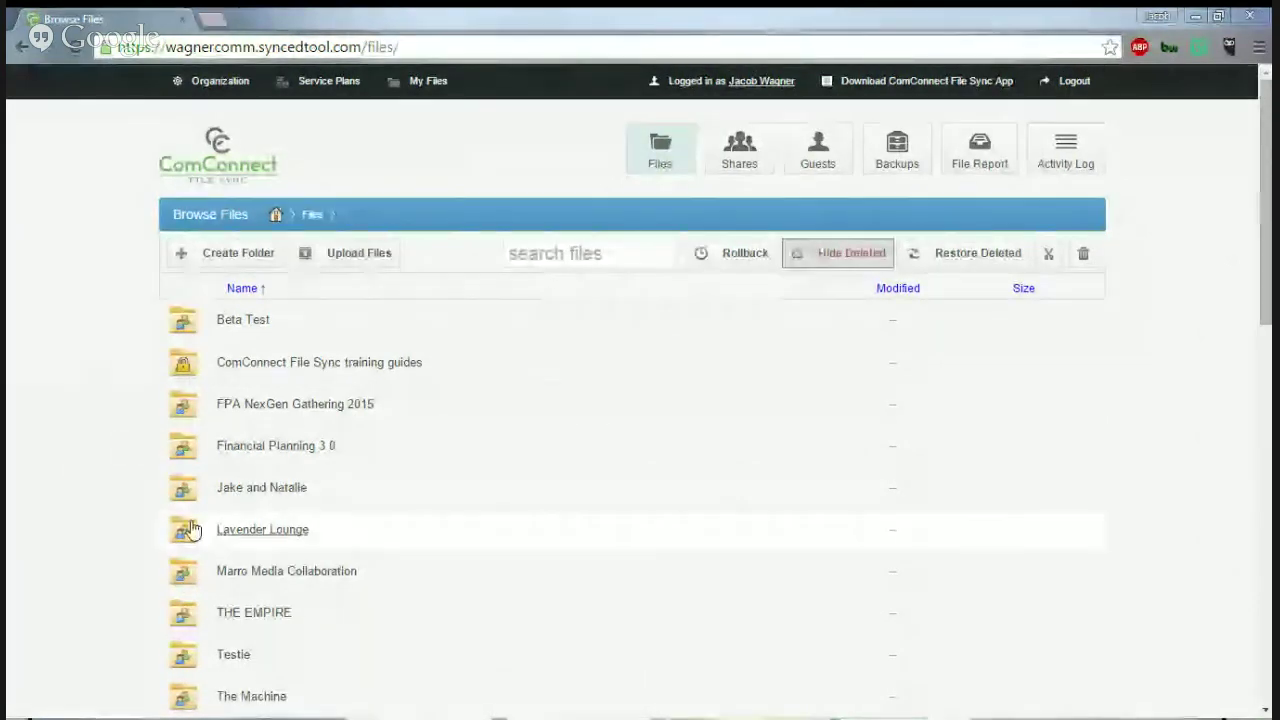
scroll(83, 580, "down", 2)
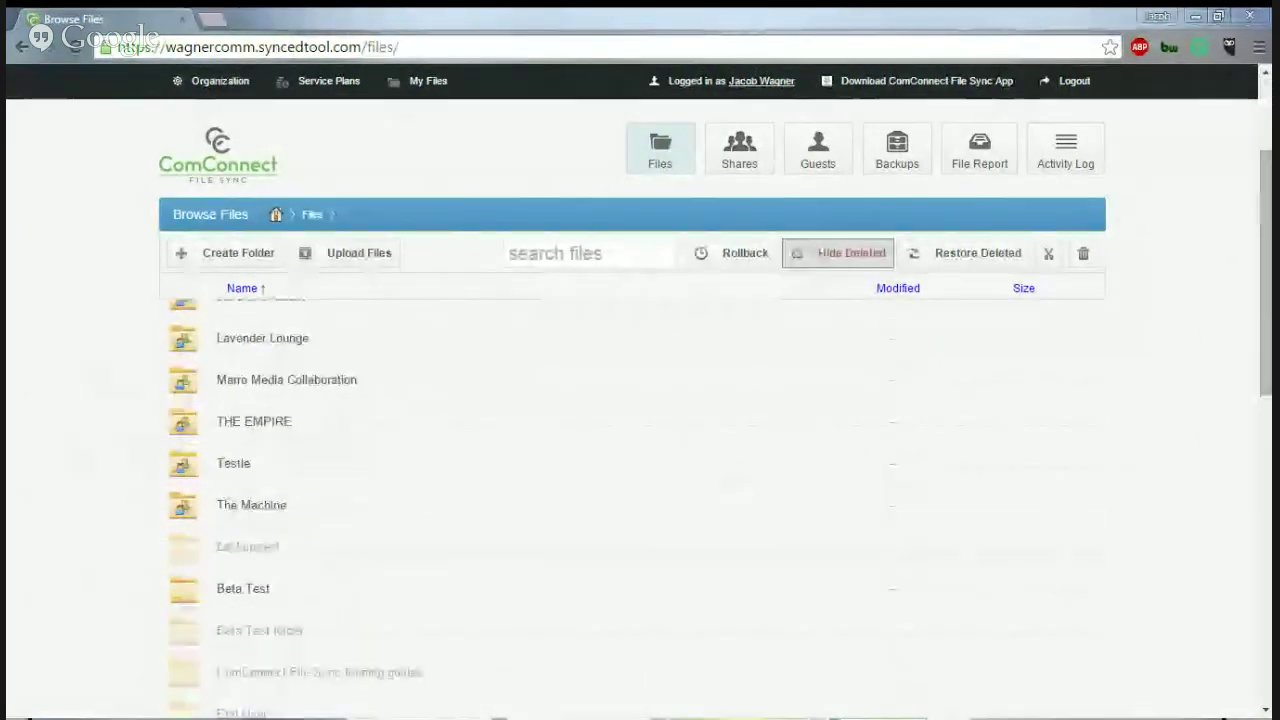
scroll(114, 571, "down", 2)
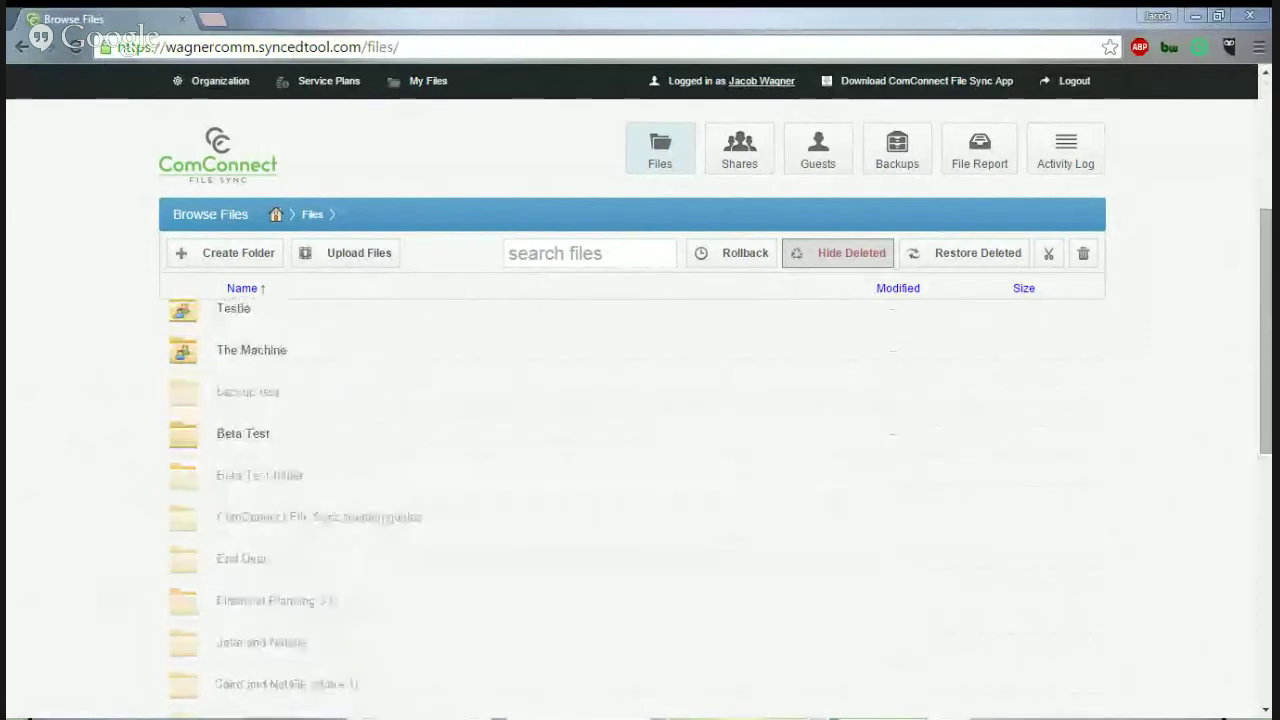
scroll(72, 564, "down", 3)
scroll(72, 564, "up", 1)
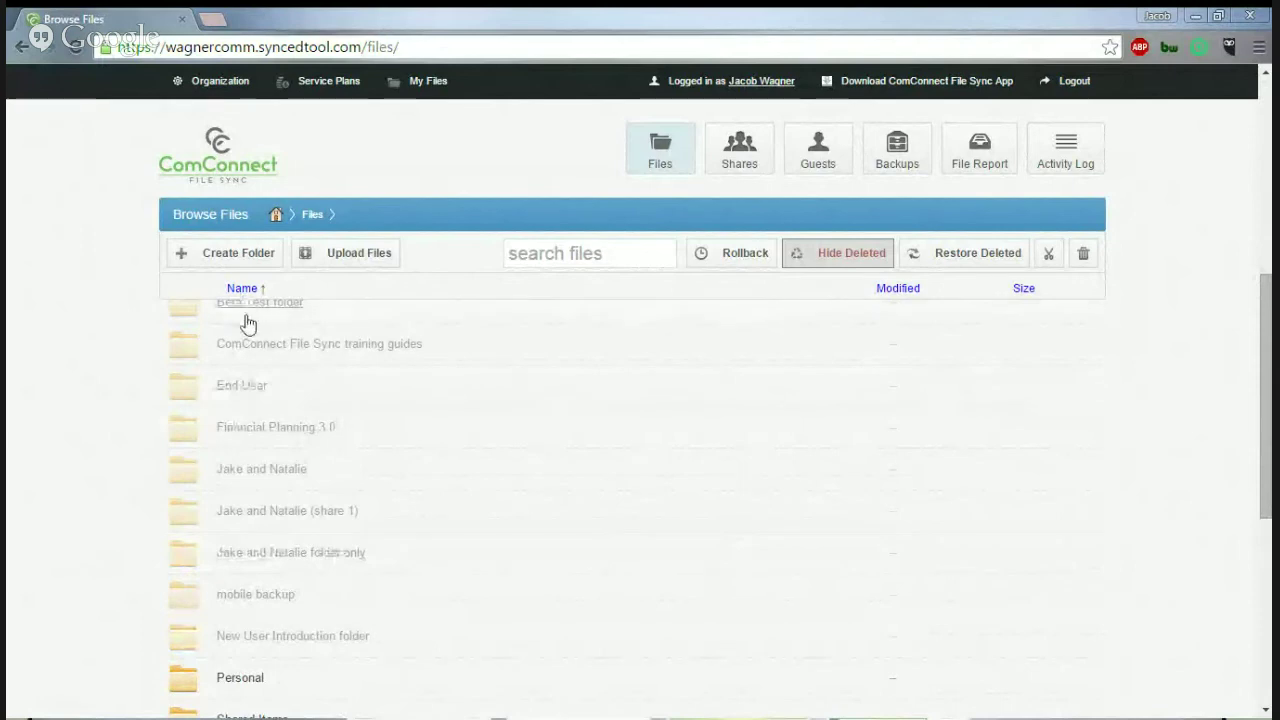
left_click(830, 258)
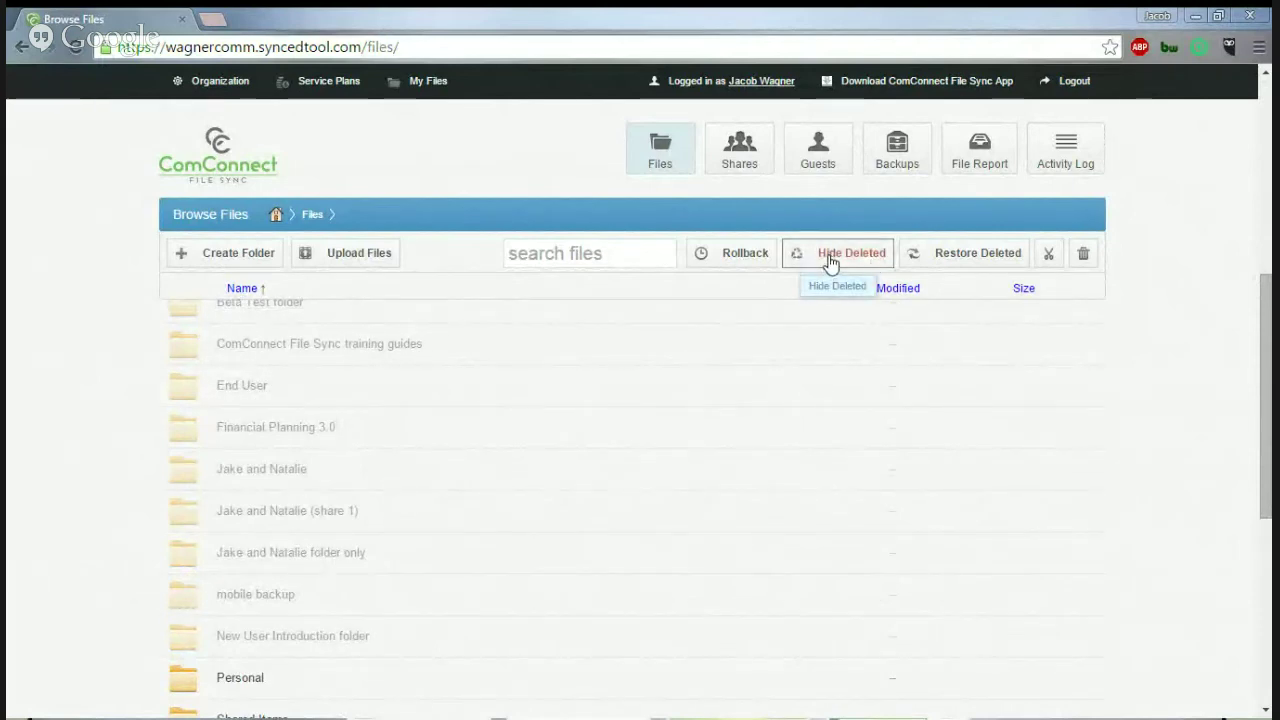
left_click(830, 260)
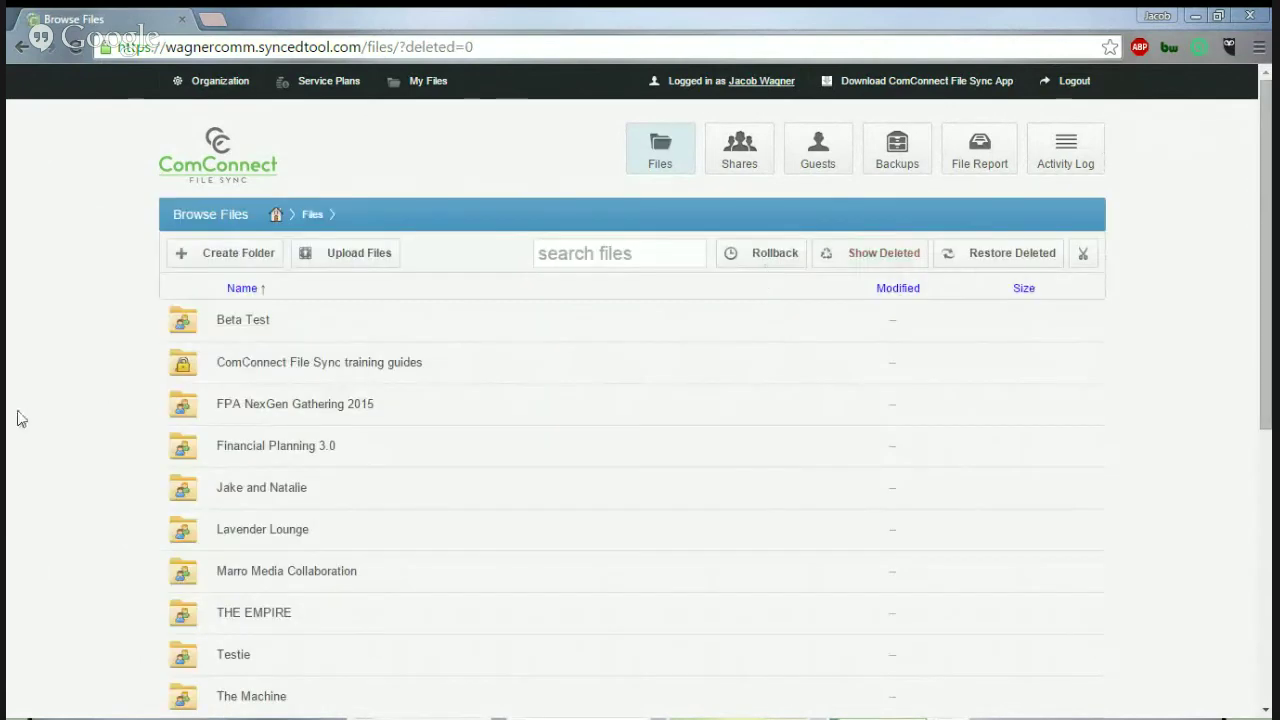
- Share the file ComConnect video transcript 1.docx from the web file list
scroll(103, 491, "down", 4)
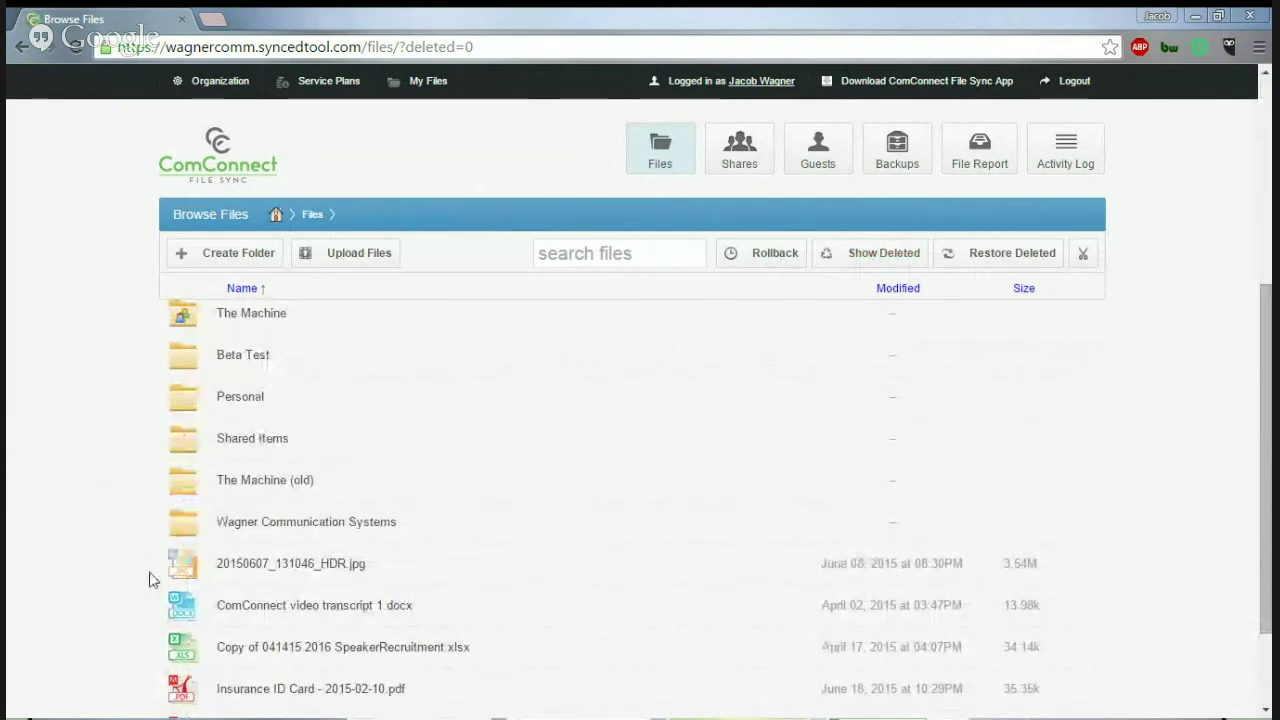
right_click(306, 612)
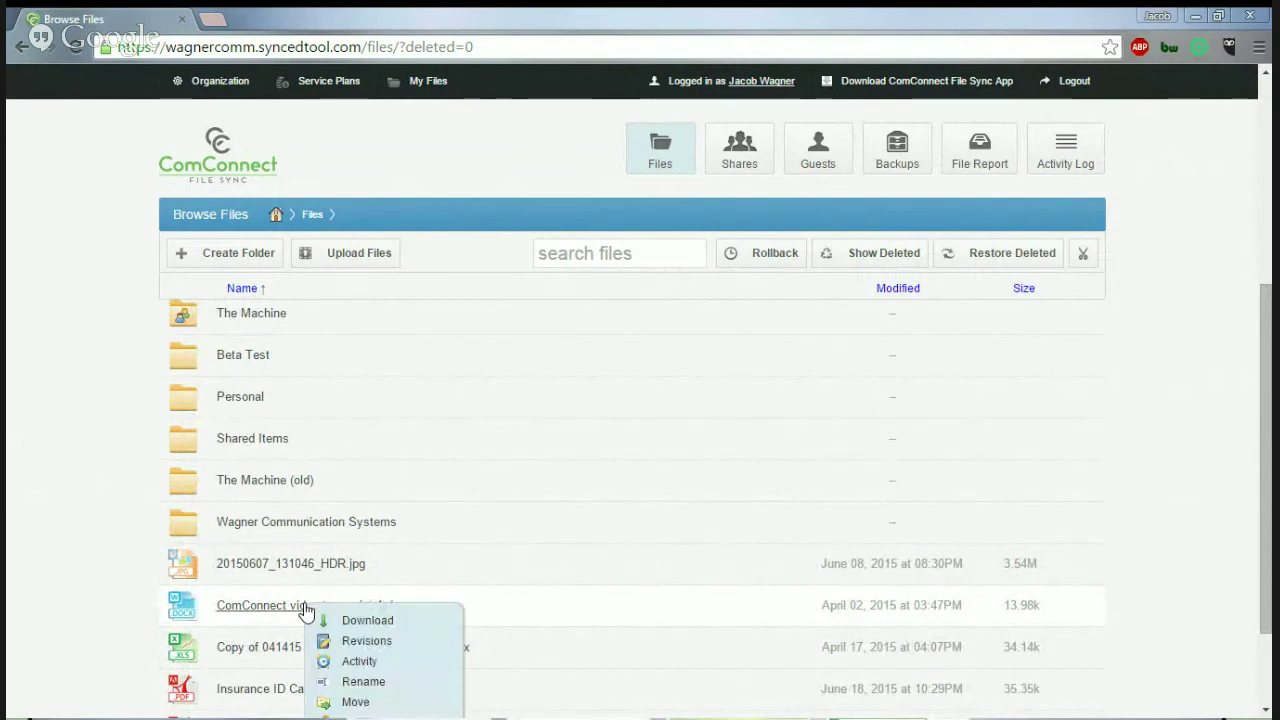
scroll(306, 612, "down", 2)
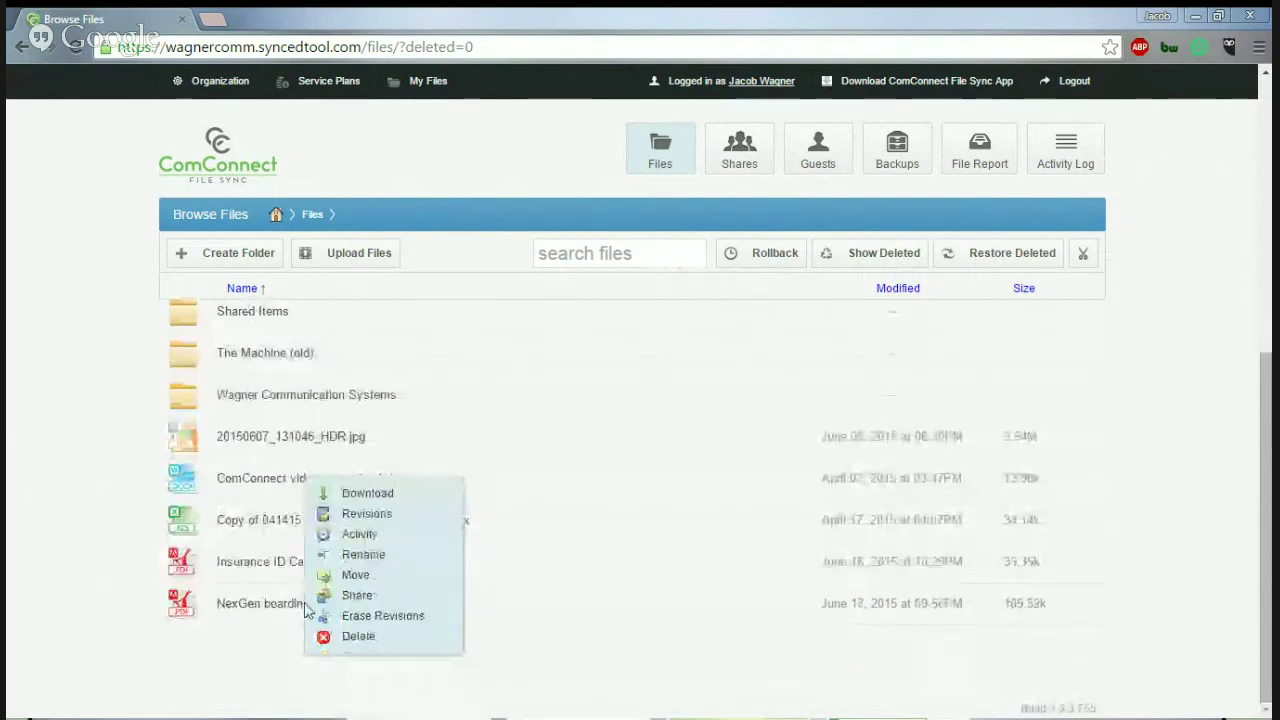
left_click(357, 598)
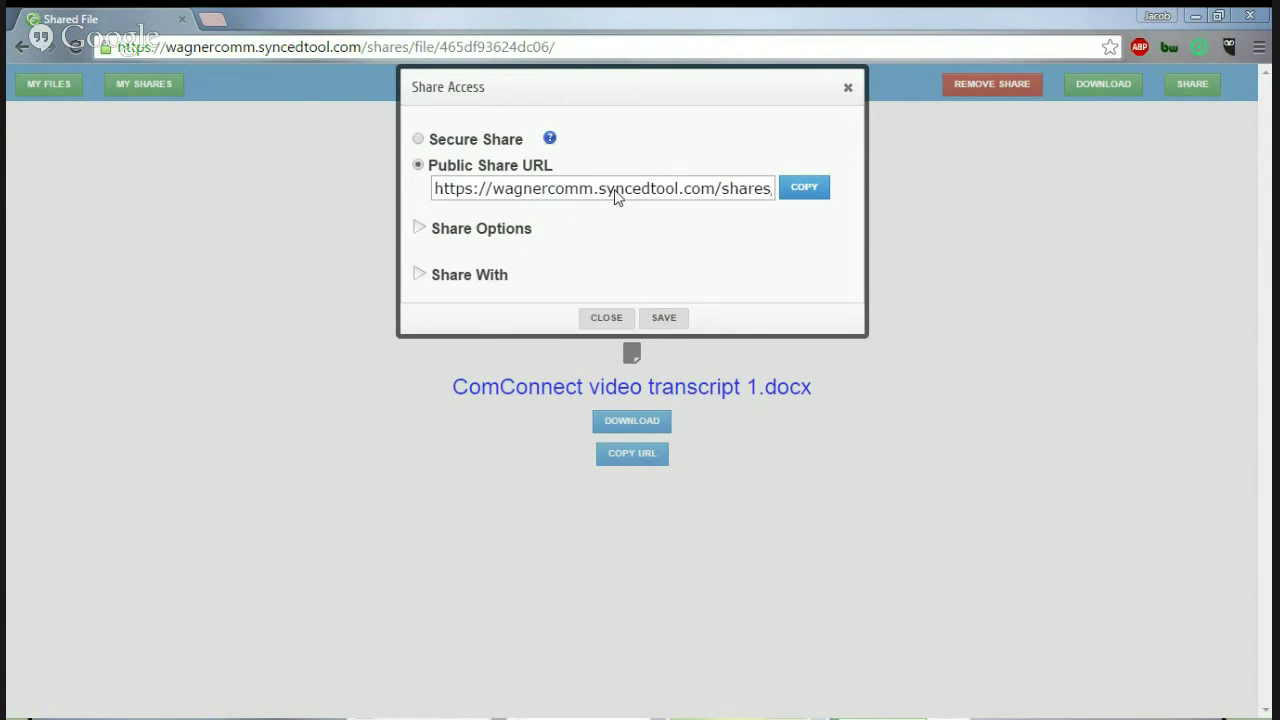
- Turn on Notify on Download in the share options and move the Share Access dialog away from the file name
left_click(421, 230)
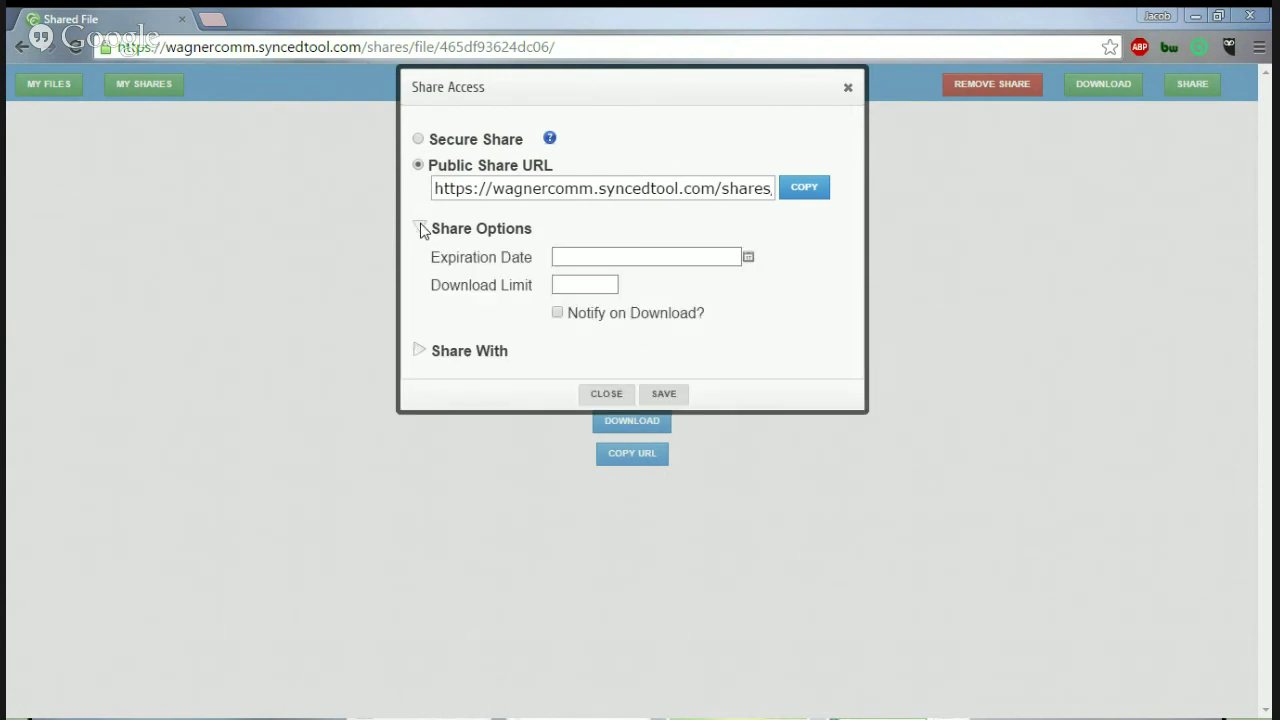
left_click(557, 315)
left_click_drag(603, 77, 929, 161)
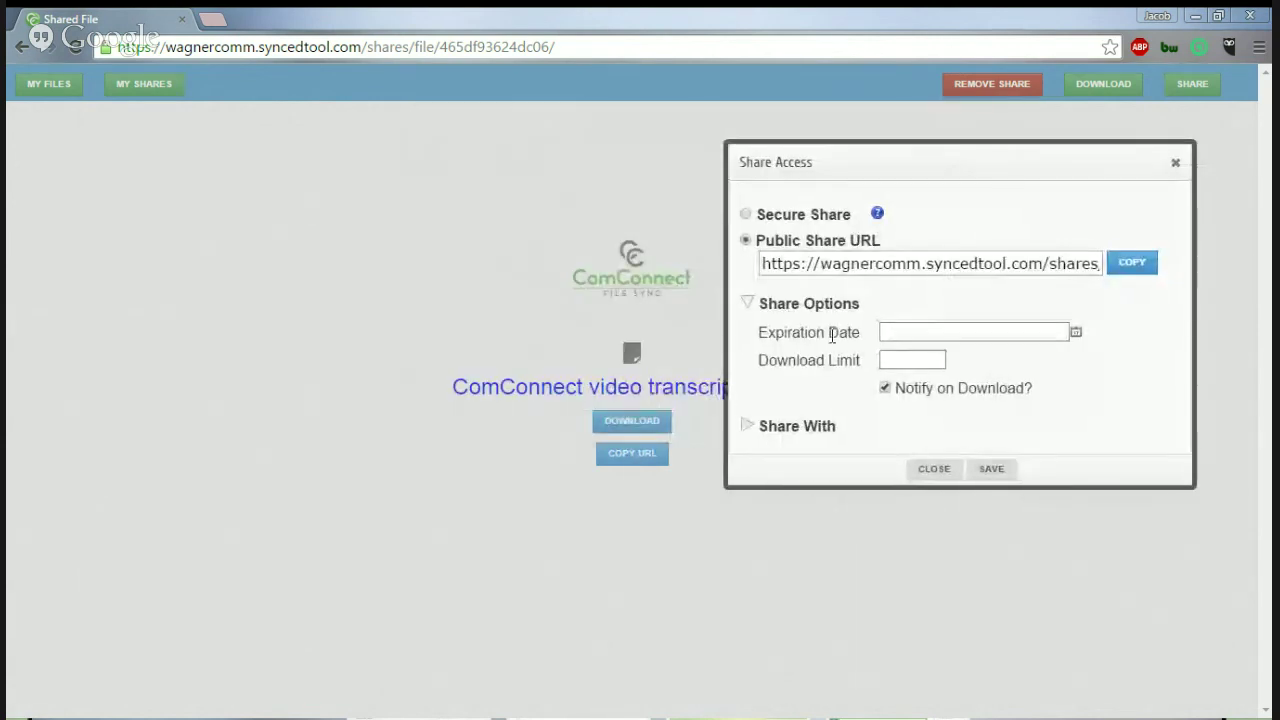
- Examine the Expiration Date calendar and the Download Limit option of the public share
left_click(895, 340)
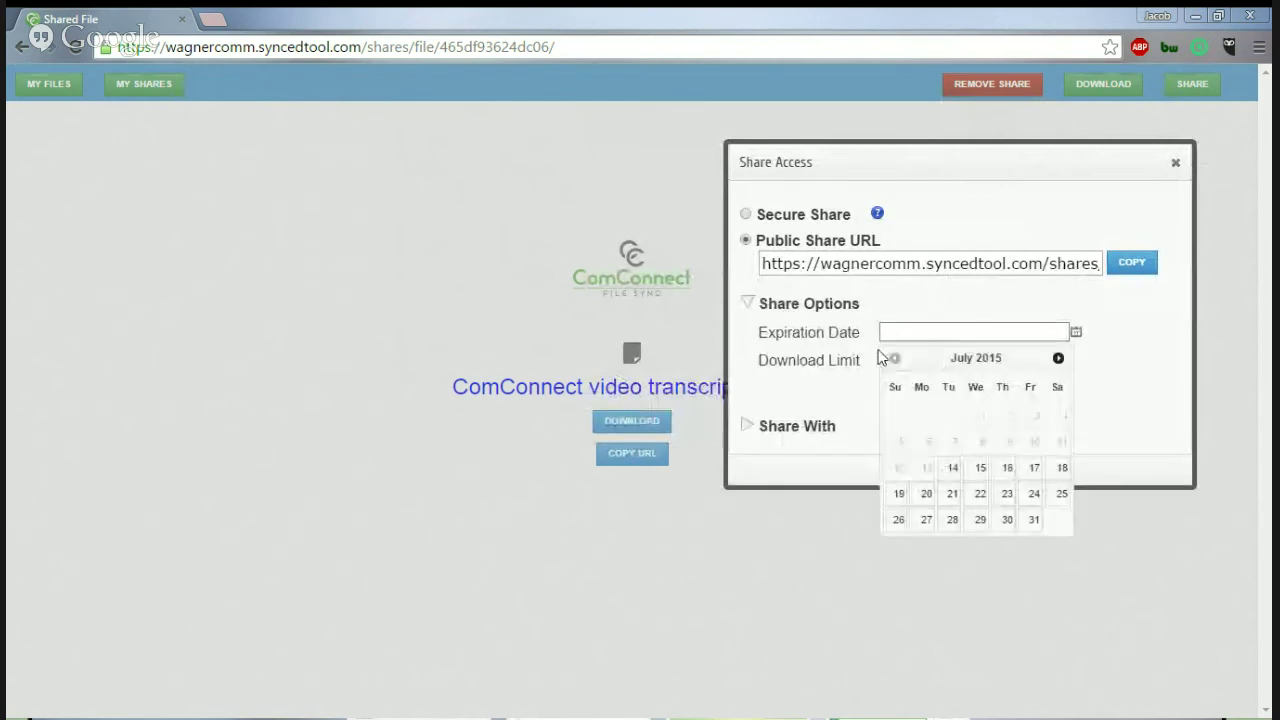
left_click(847, 362)
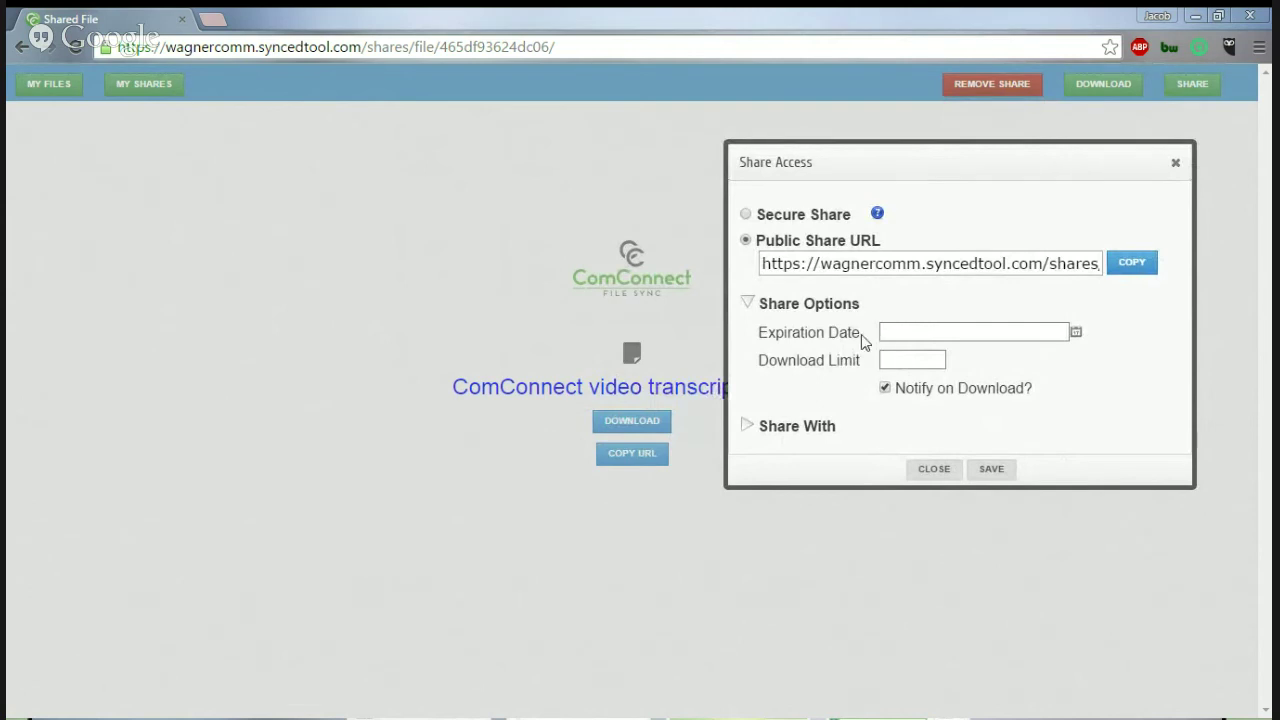
left_click_drag(862, 334, 760, 335)
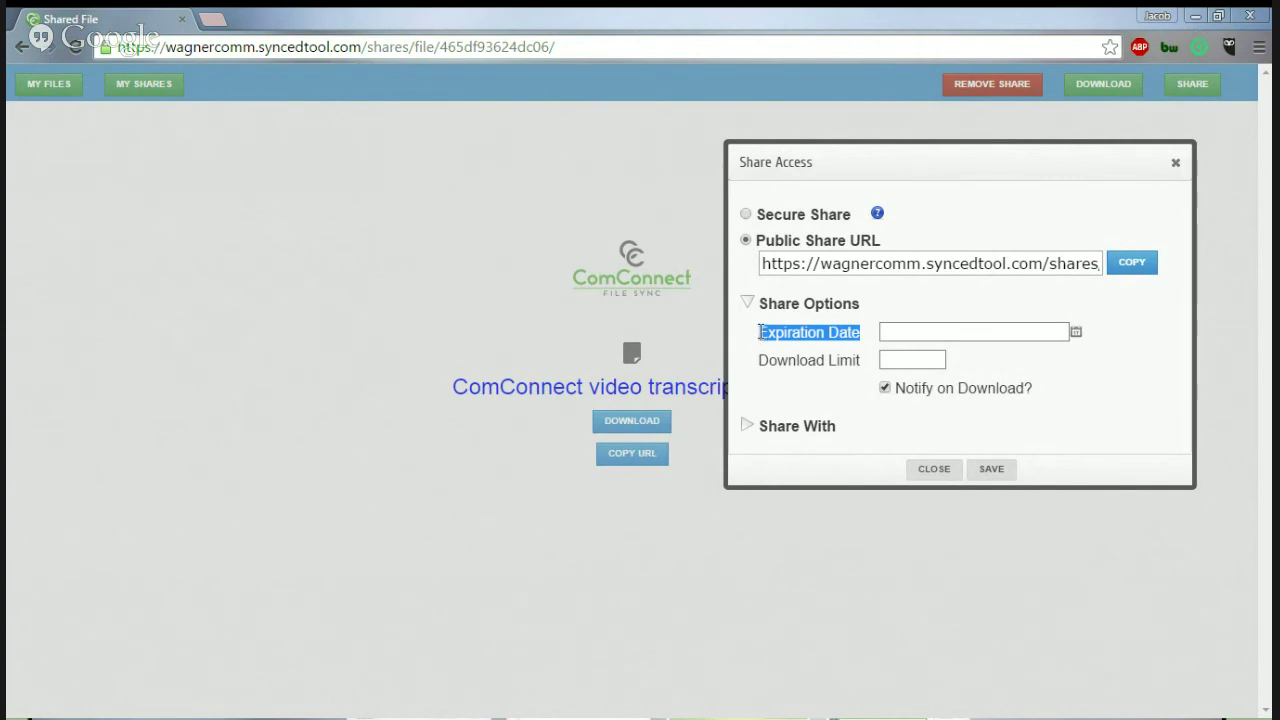
left_click(760, 332)
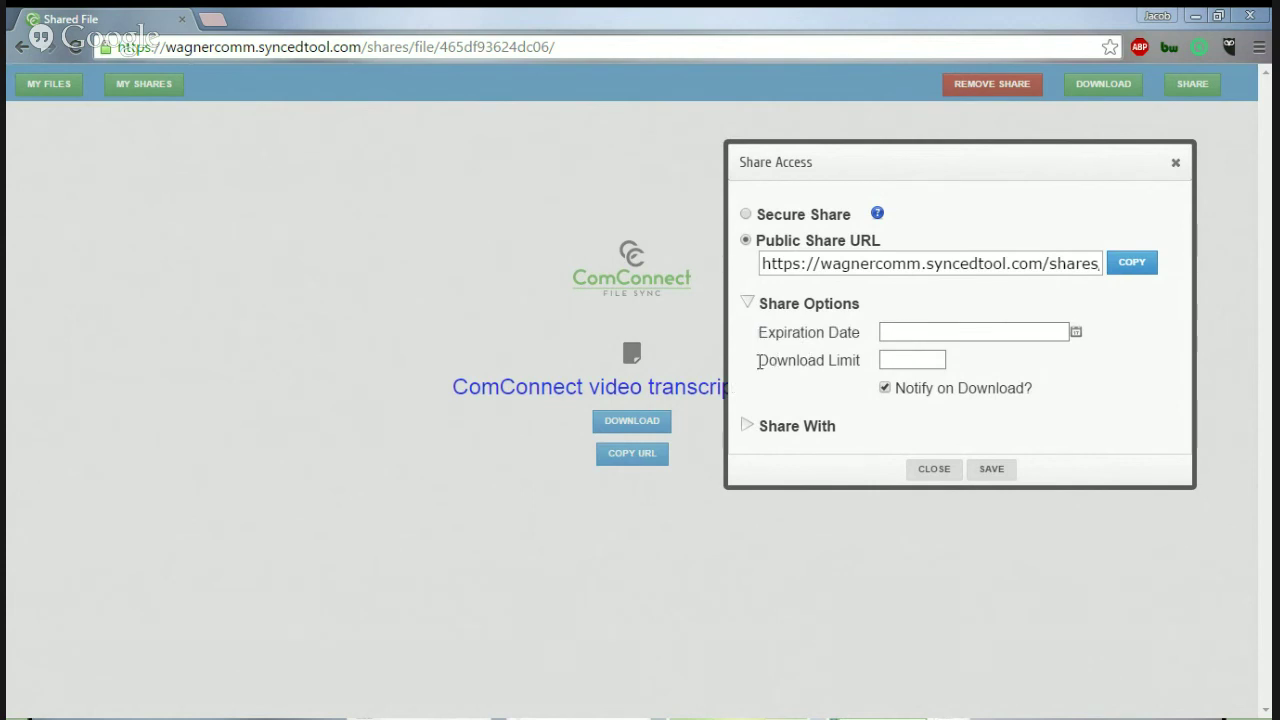
left_click_drag(758, 360, 866, 360)
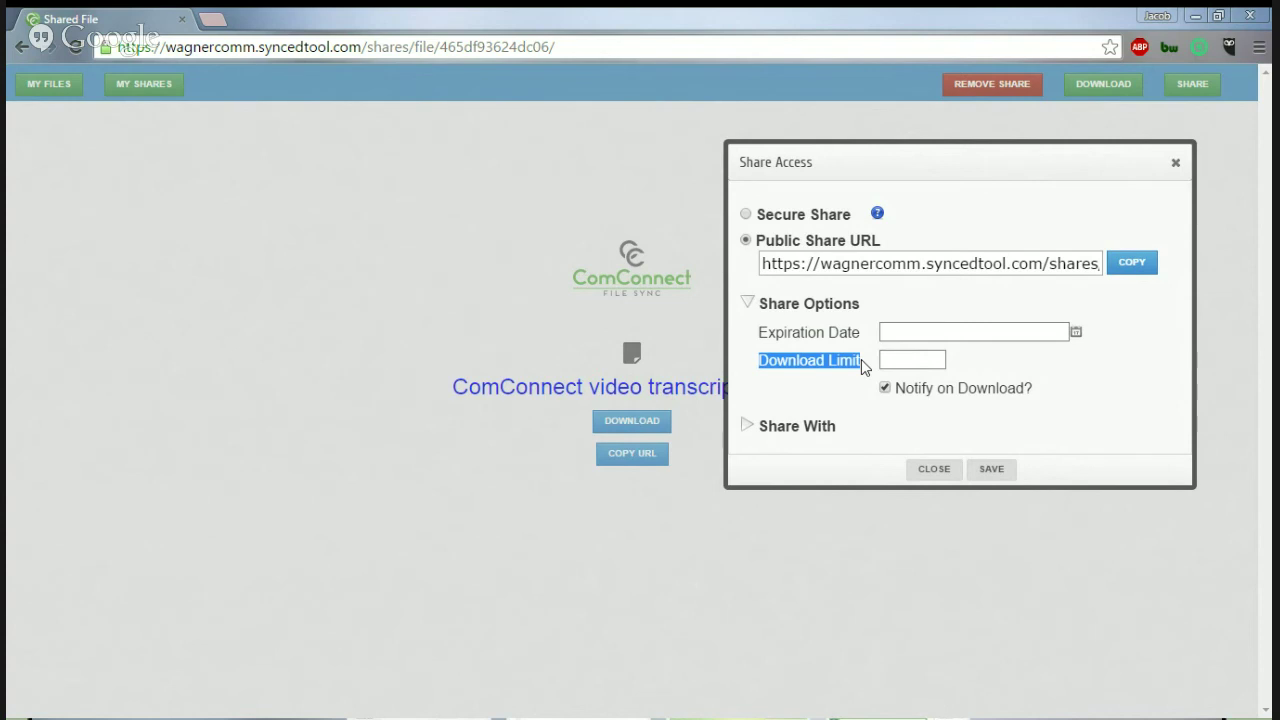
- Expand the Share With section of the Share Access dialog and collapse Share Options
left_click(747, 427)
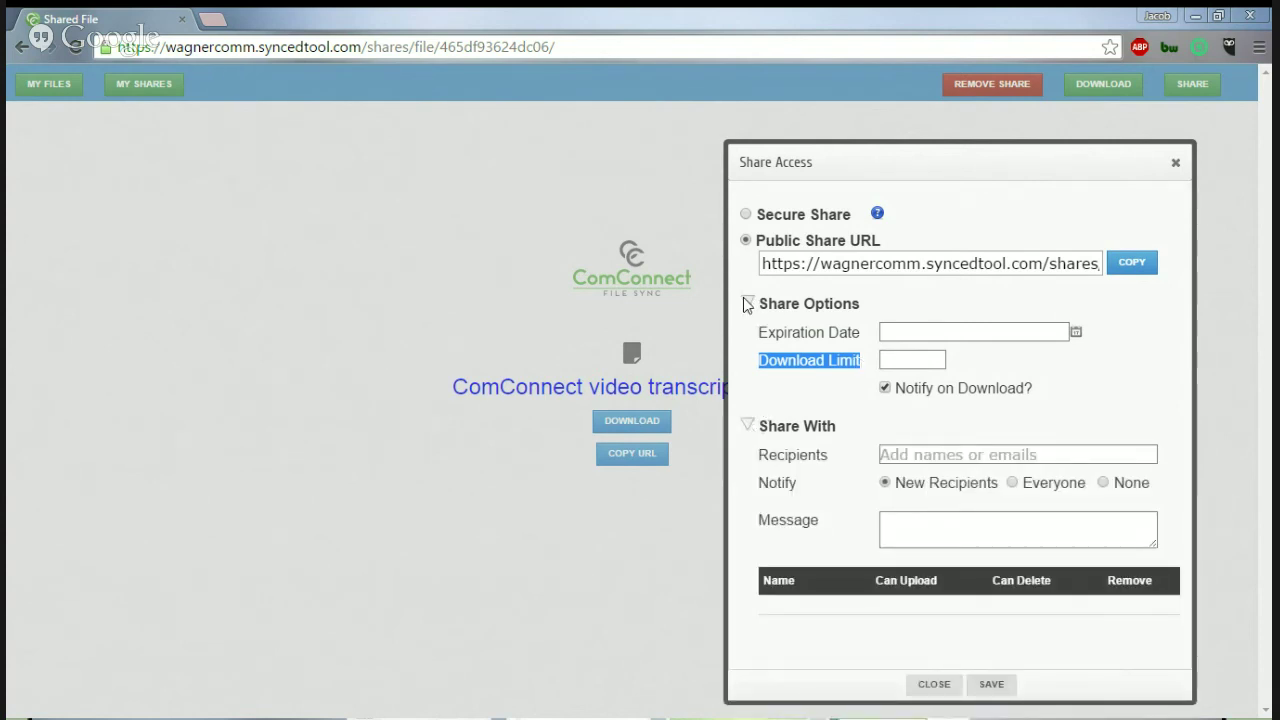
left_click(747, 303)
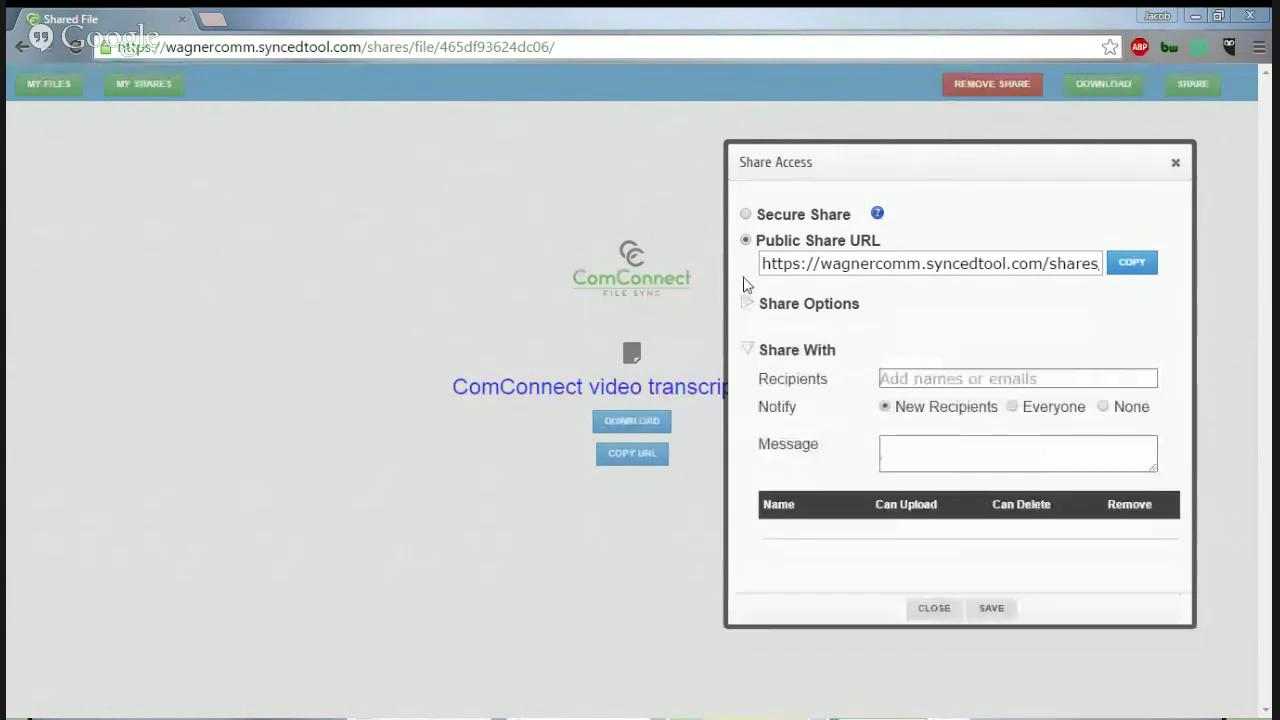
- Try out Secure Share for the file with a known contact as recipient, and close the Share Access dialog without saving
left_click(745, 215)
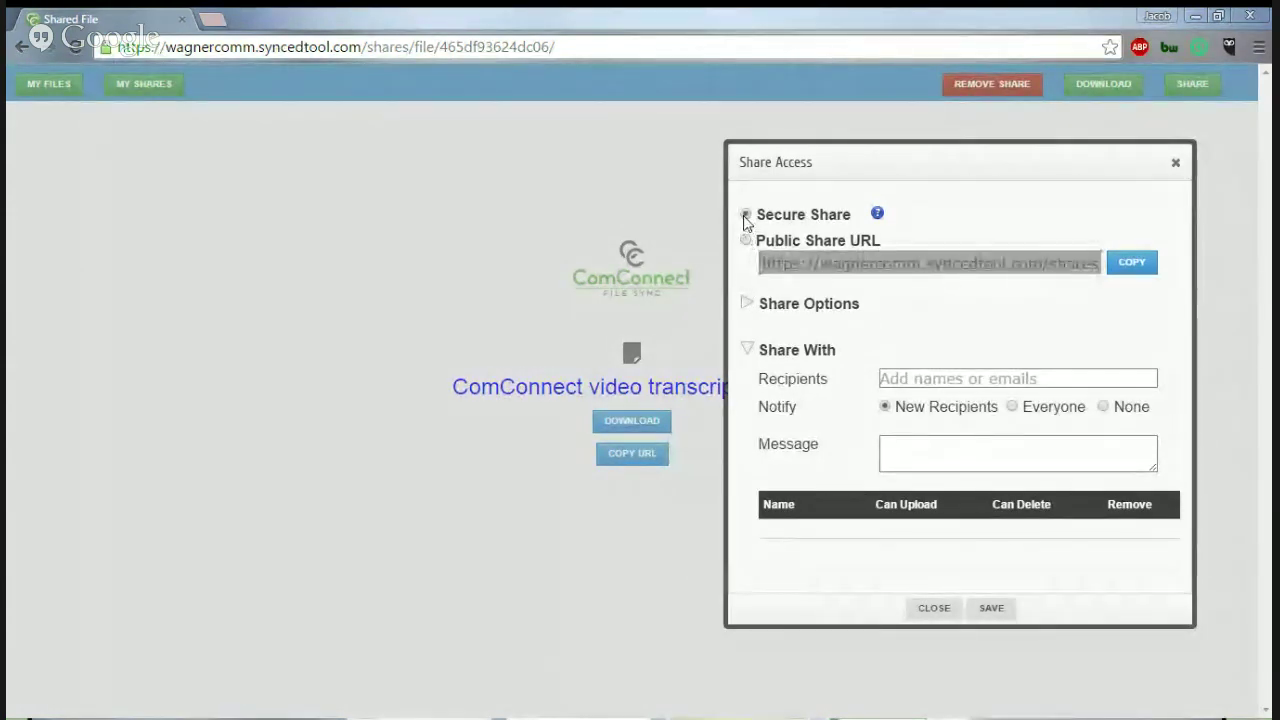
left_click(960, 378)
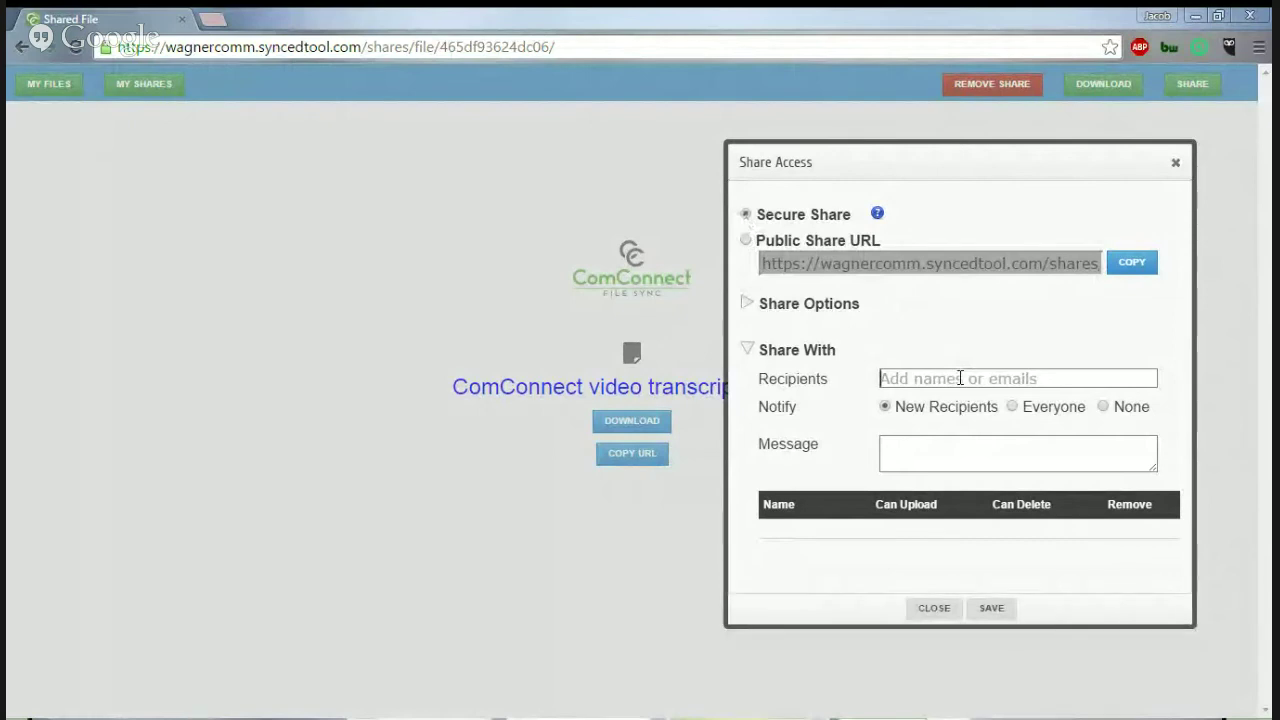
type("gail")
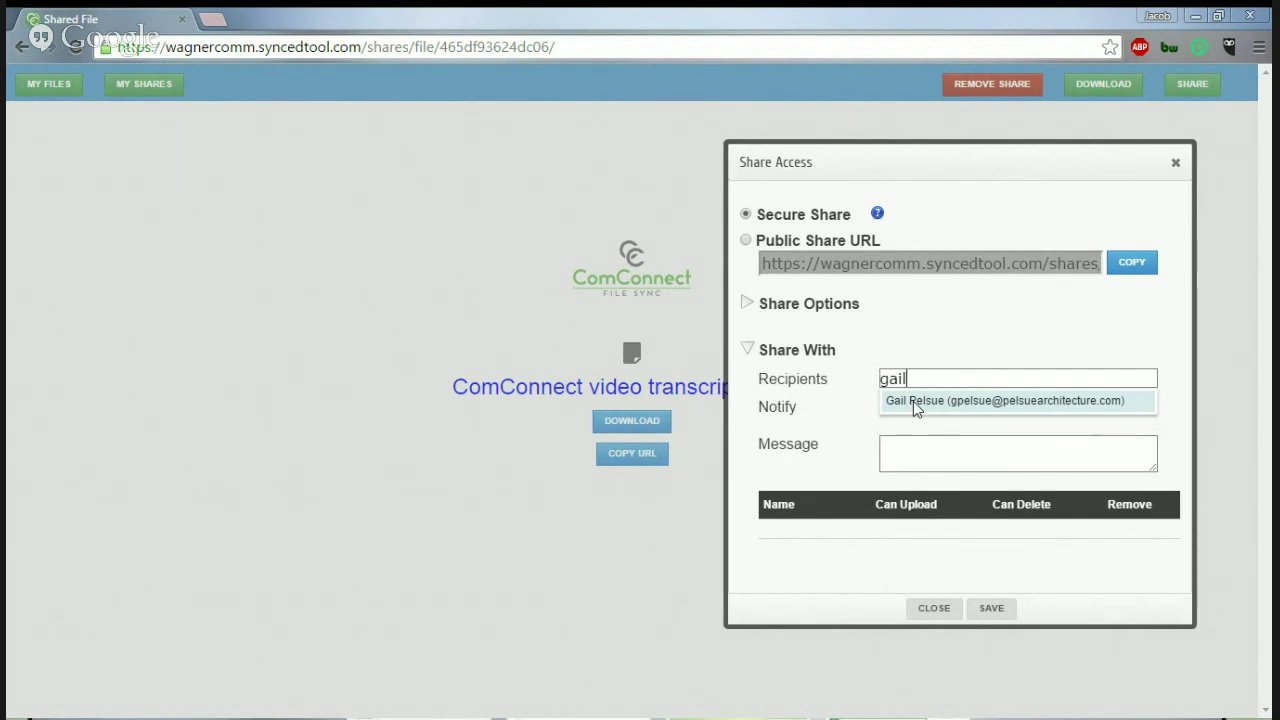
left_click(913, 401)
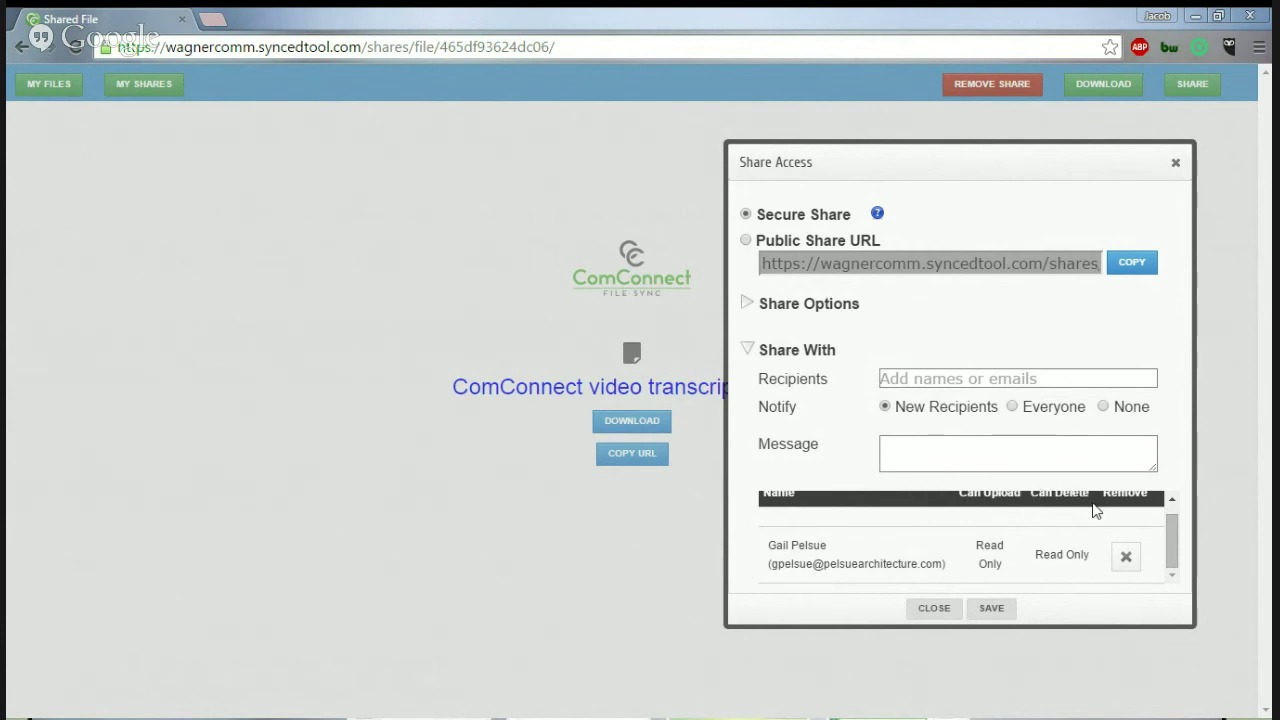
left_click(1176, 167)
- Return to the main file list and create a new folder named Client B
left_click(47, 88)
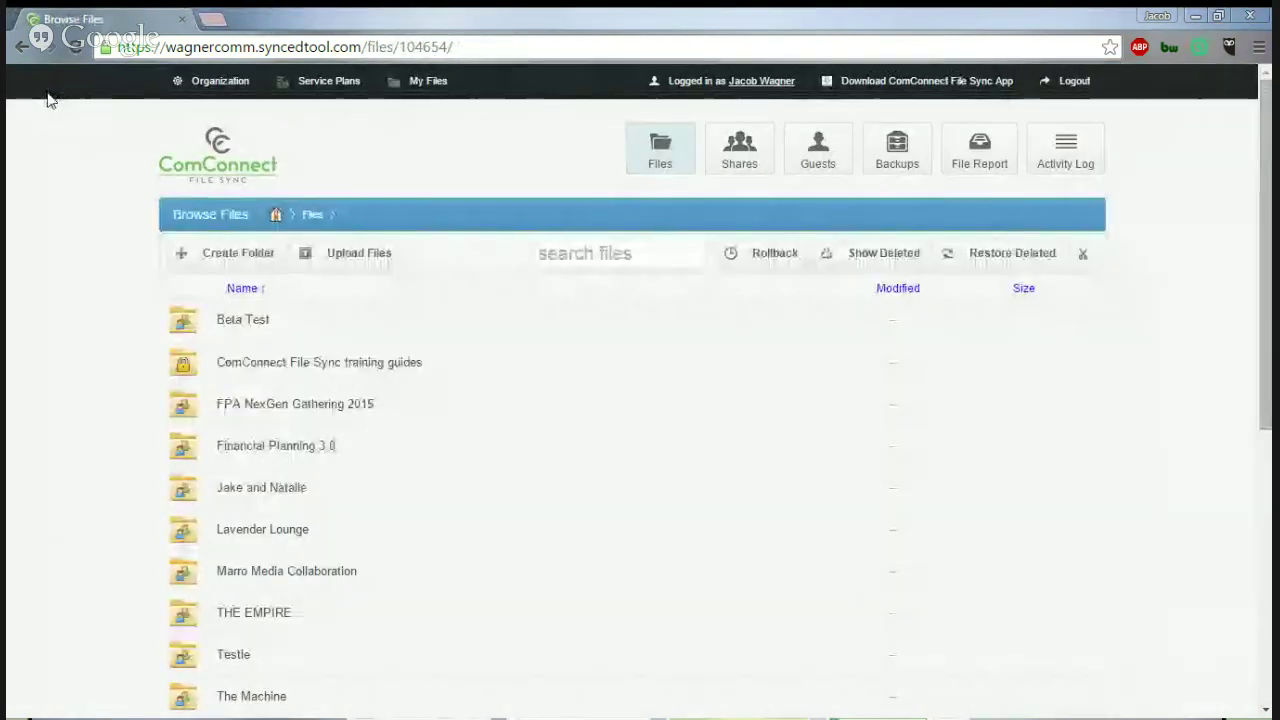
left_click(229, 253)
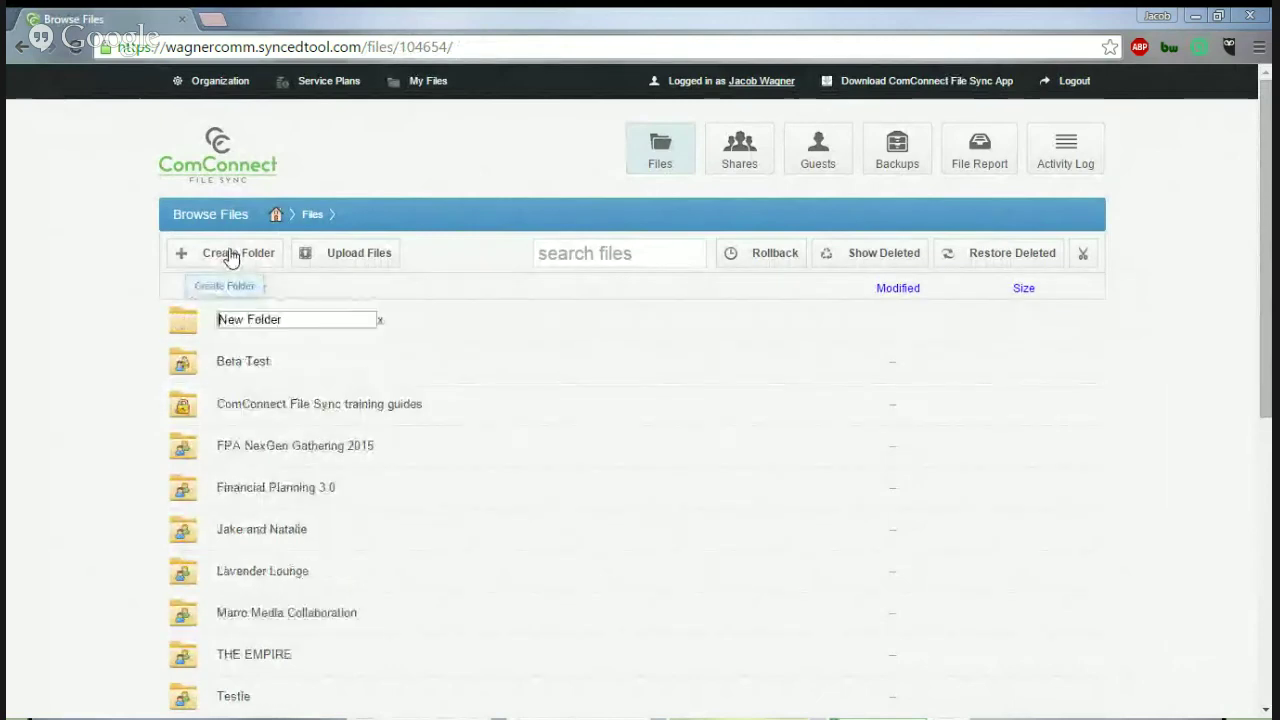
type("Clie")
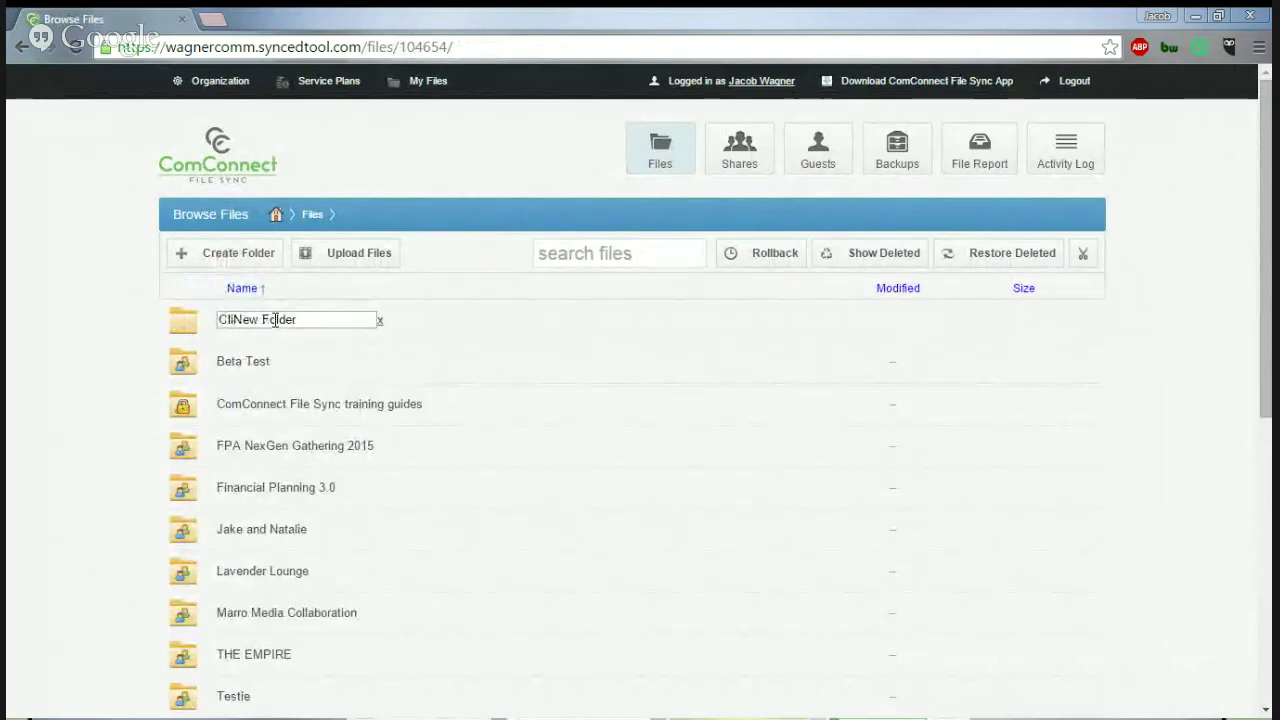
type("nt B")
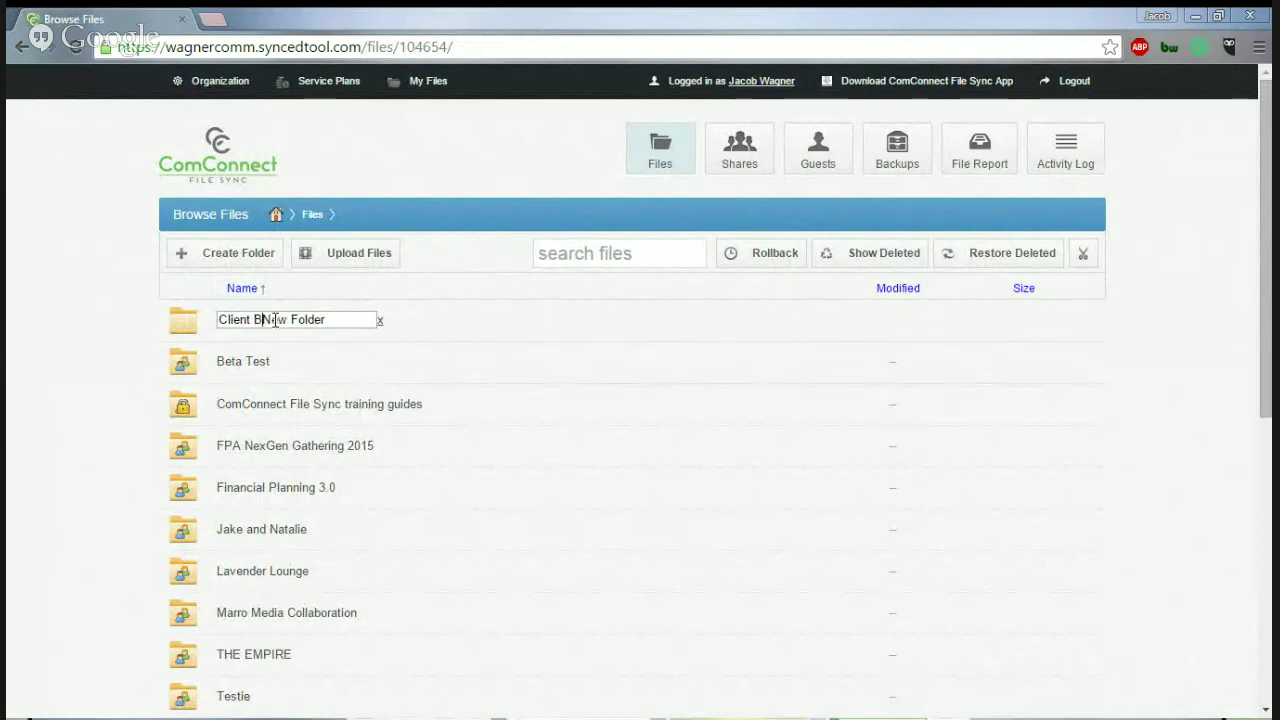
key("ctrl+shift+Right")
key("ctrl+shift+Right")
key("Delete")
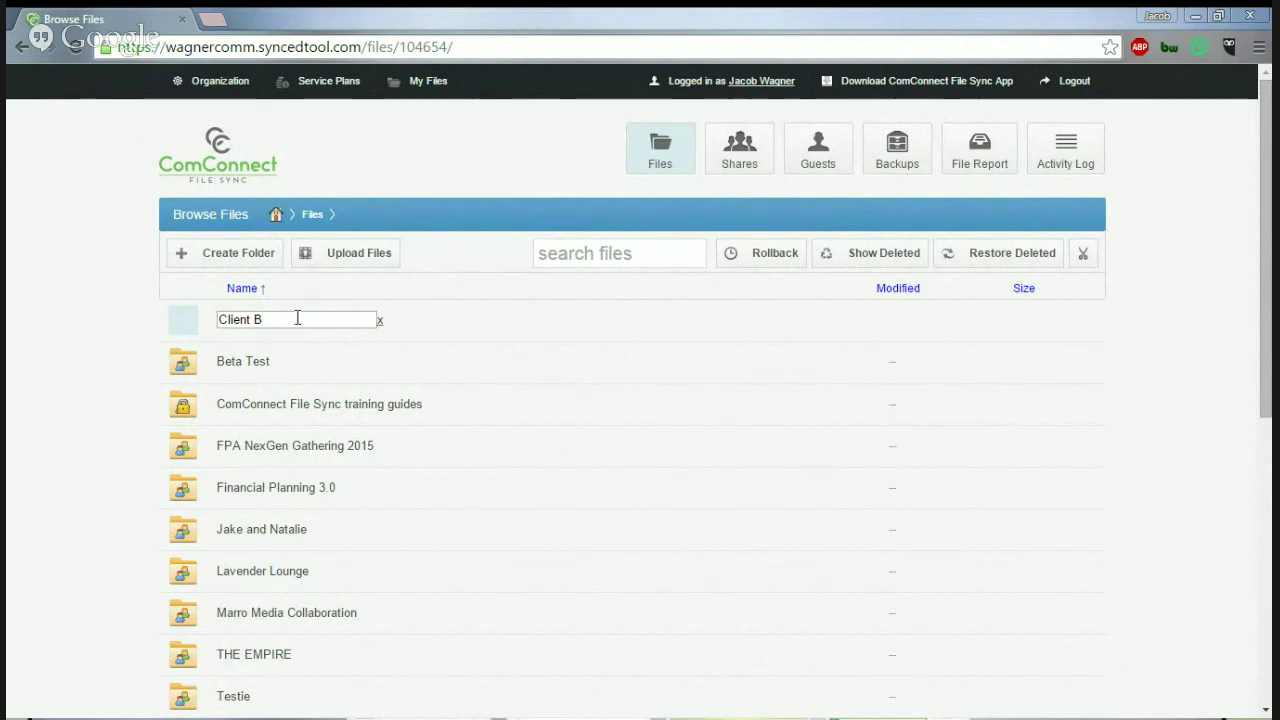
key("Return")
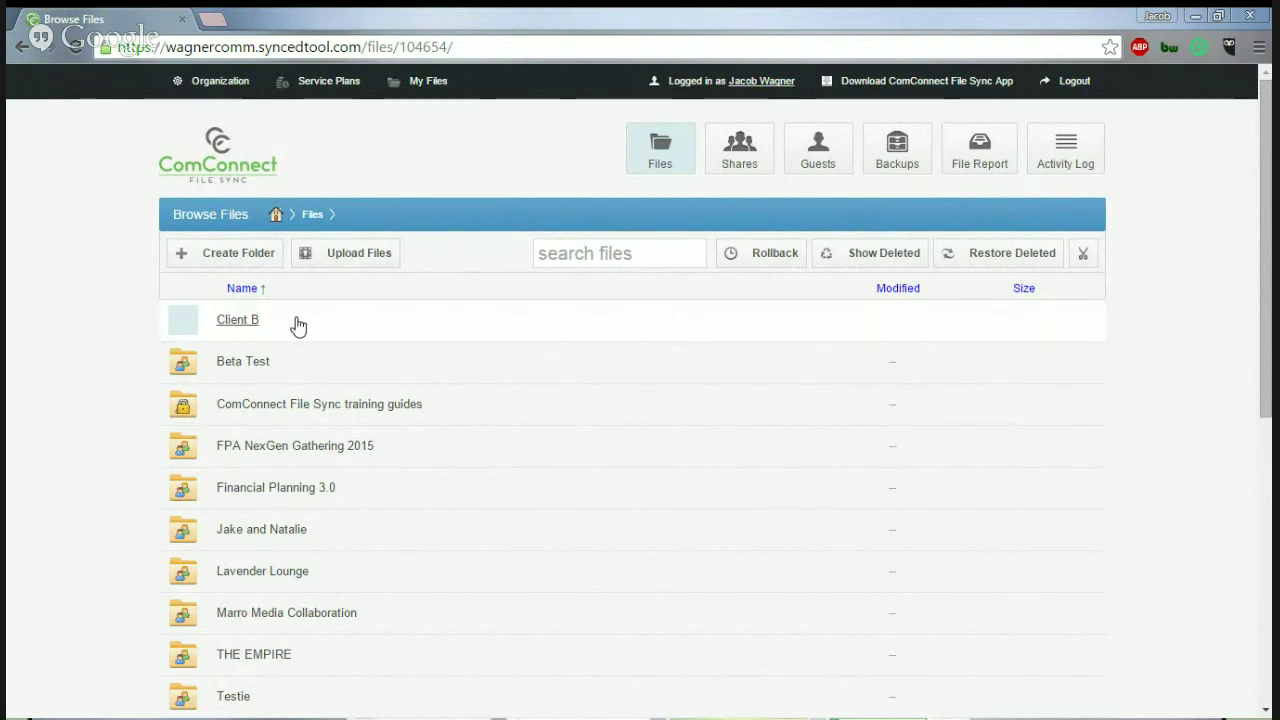
- Share the Client B folder and examine the Expiration Date setting in its Share Options
right_click(231, 330)
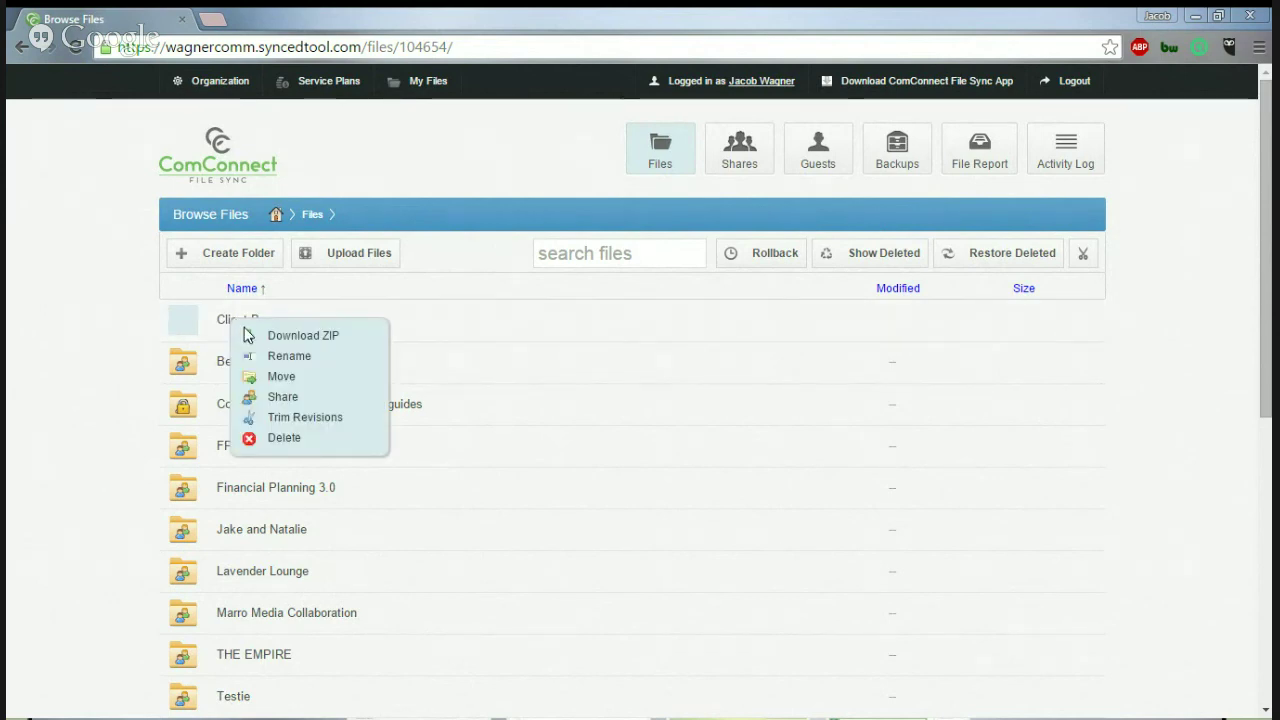
left_click(298, 400)
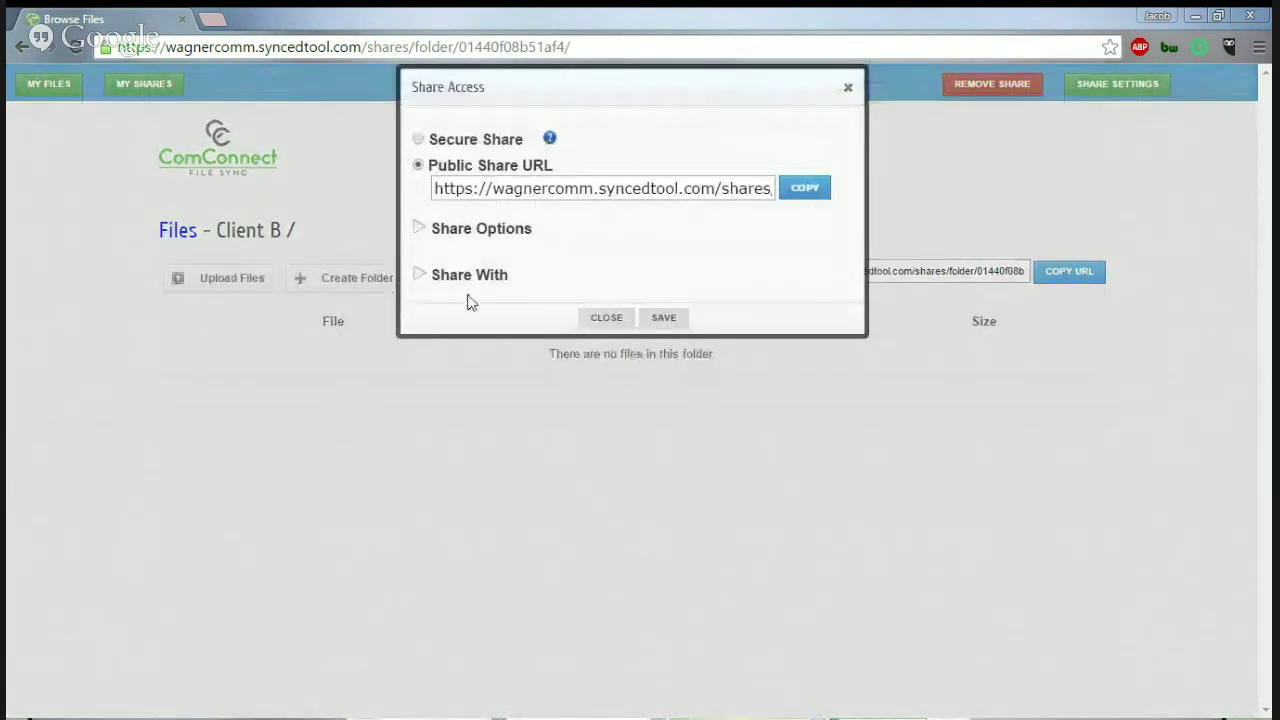
left_click(419, 233)
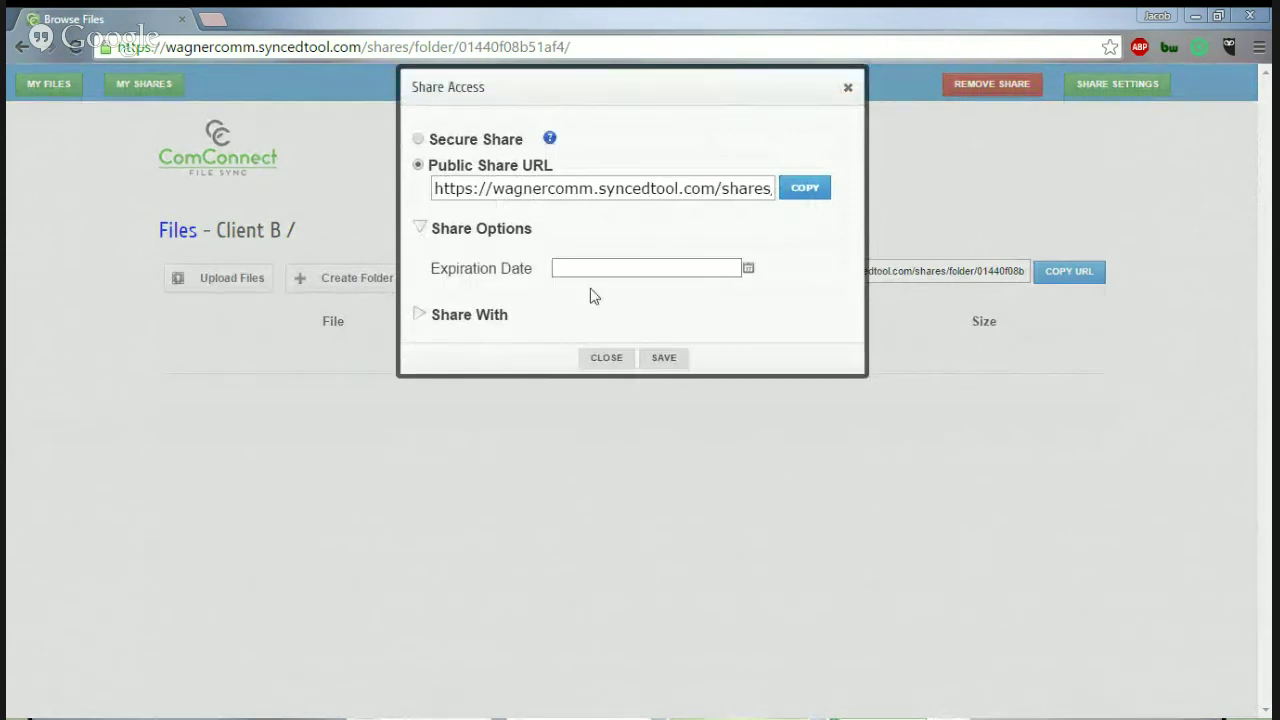
left_click(421, 229)
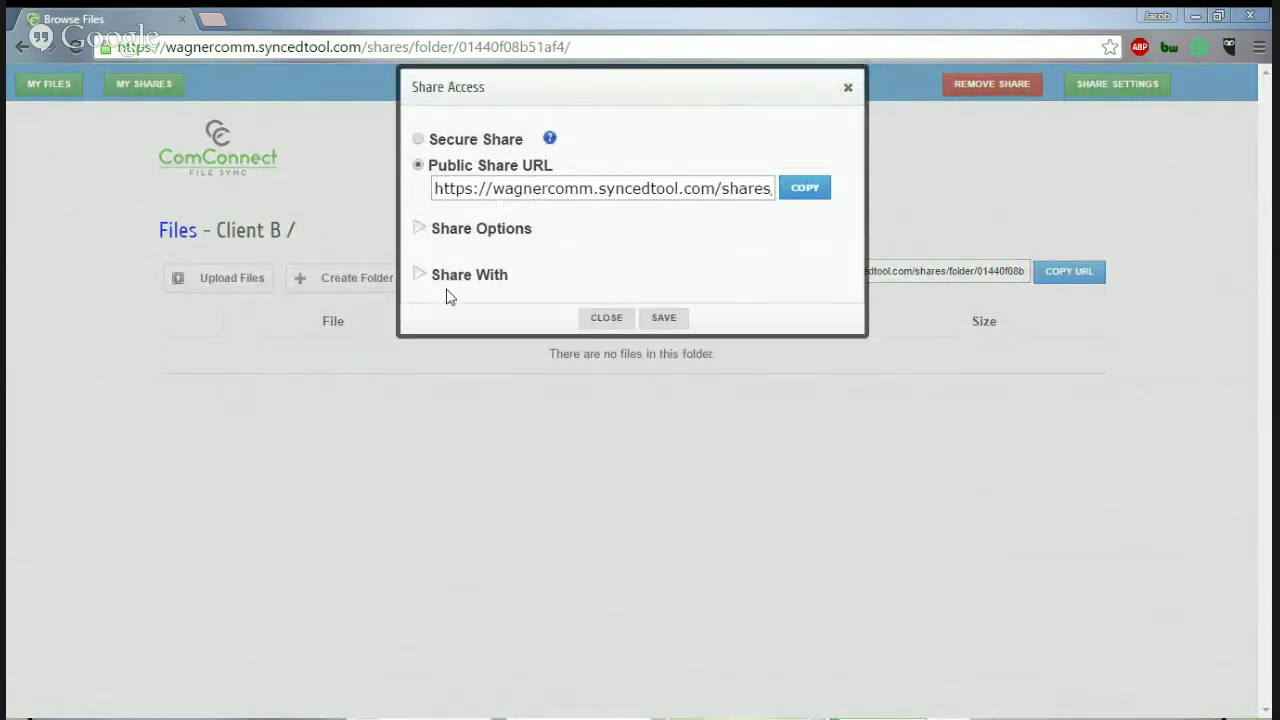
left_click(418, 232)
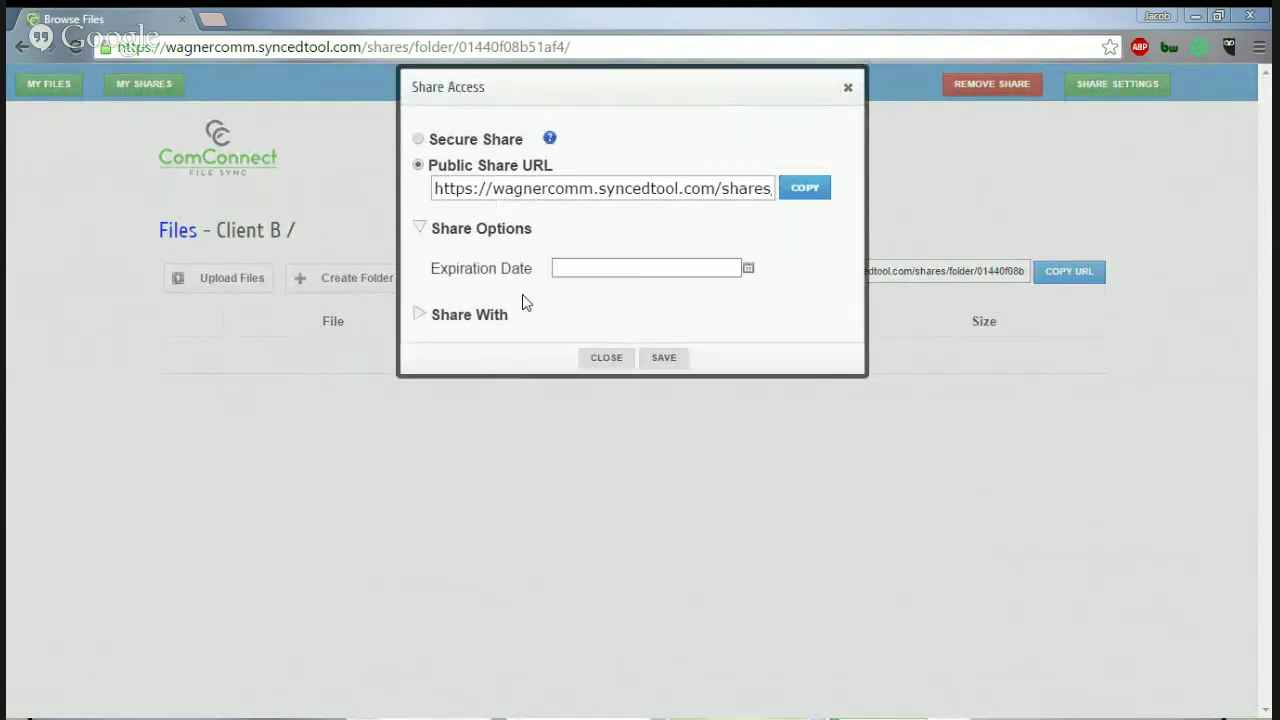
left_click(420, 230)
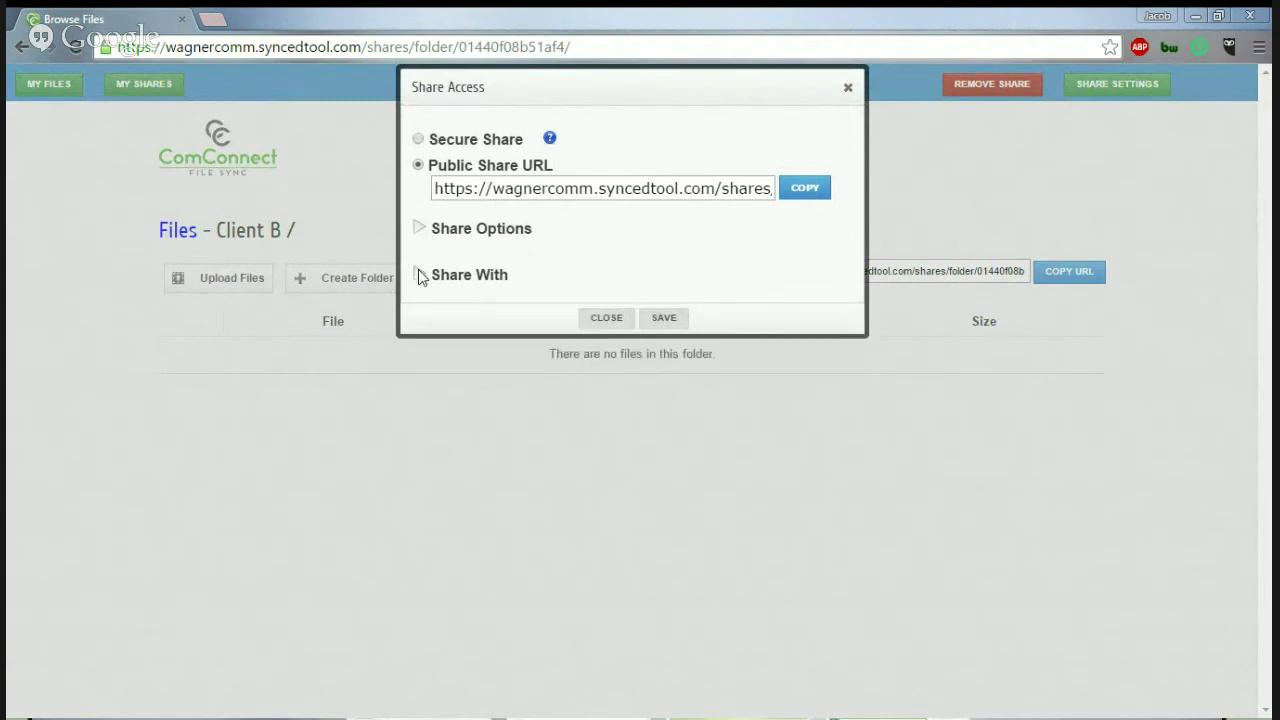
- Expand the Share With section of the Client B share and add the contact as a recipient
left_click(421, 274)
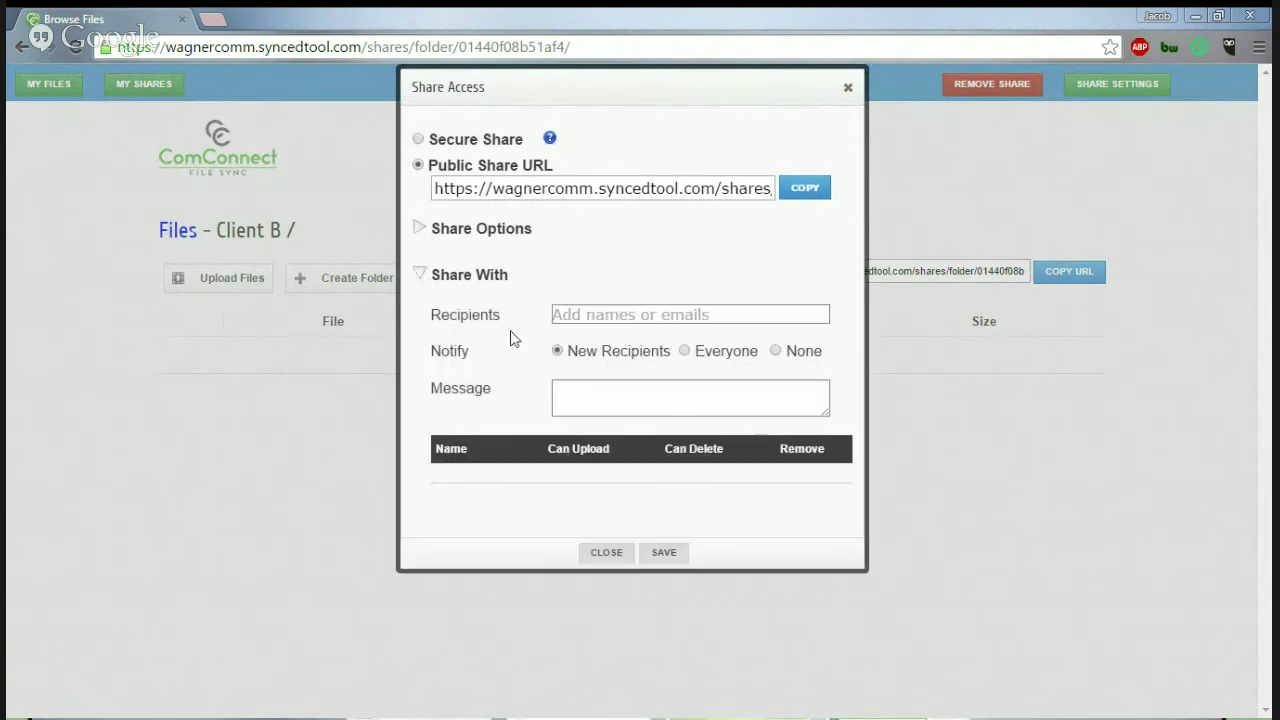
left_click(596, 313)
type("gail")
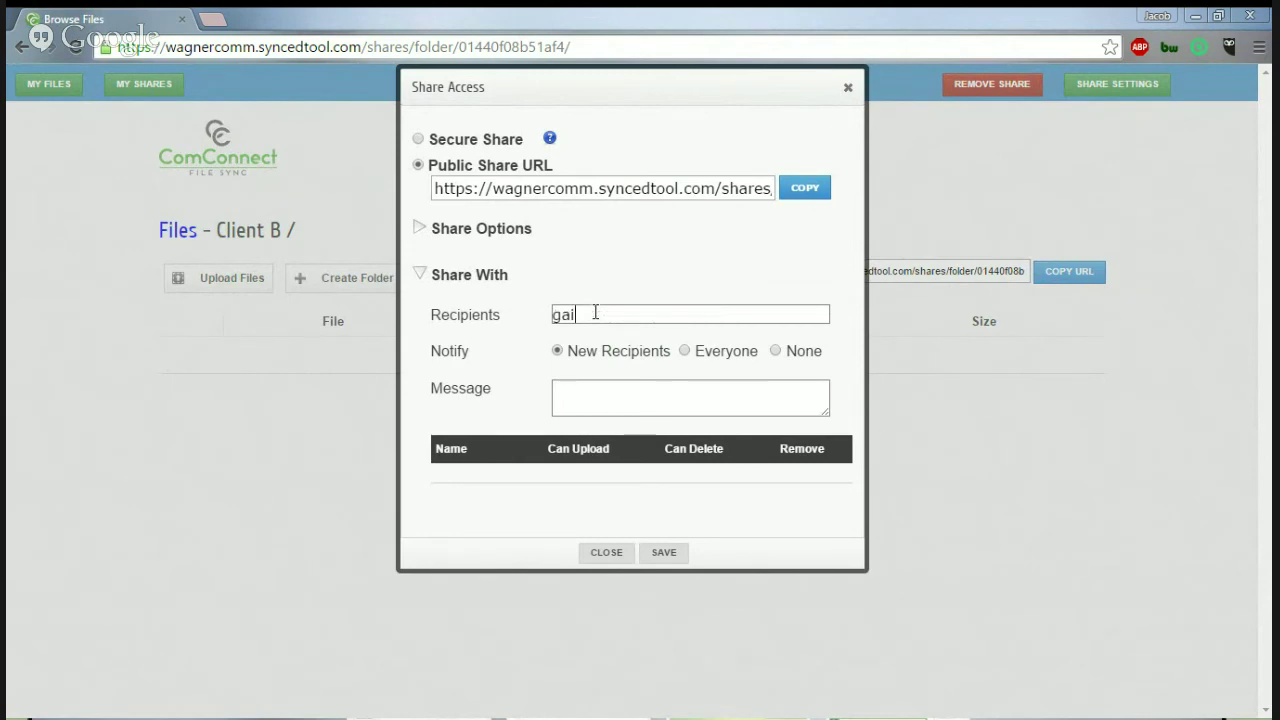
left_click(620, 336)
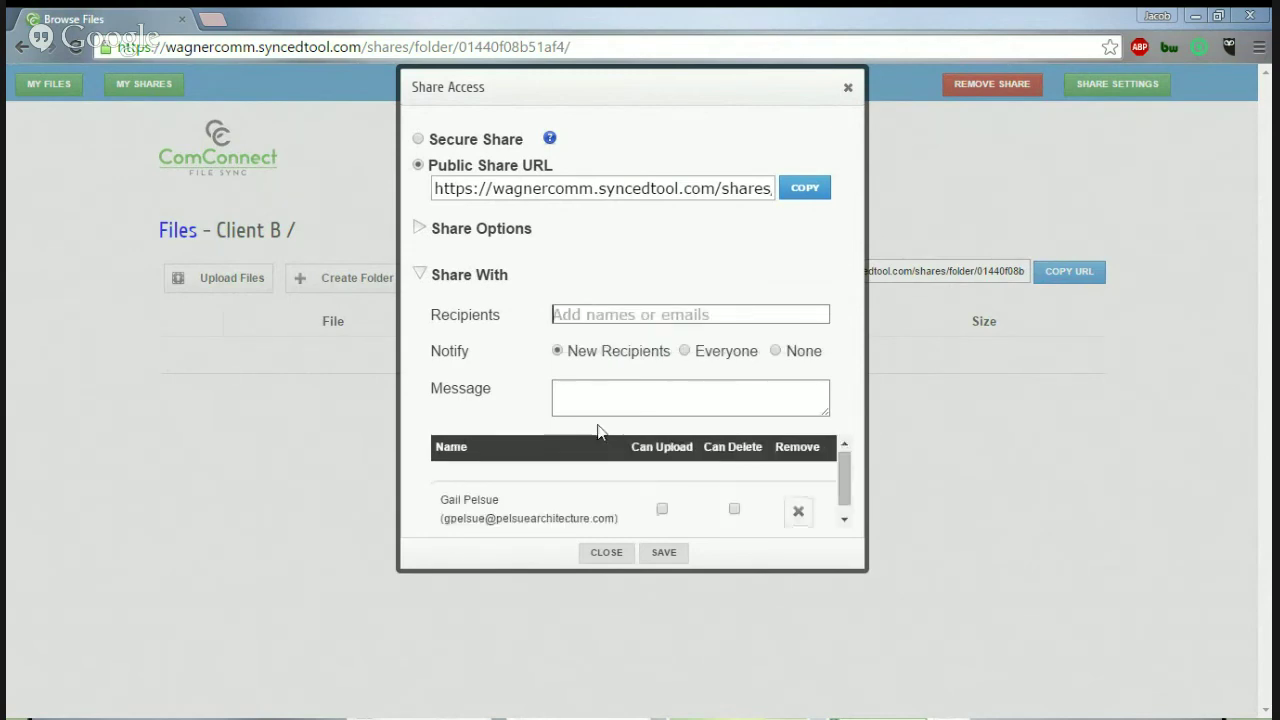
- Grant the recipient the Can Upload and Can Delete permissions and save the Client B share
scroll(597, 471, "down", 1)
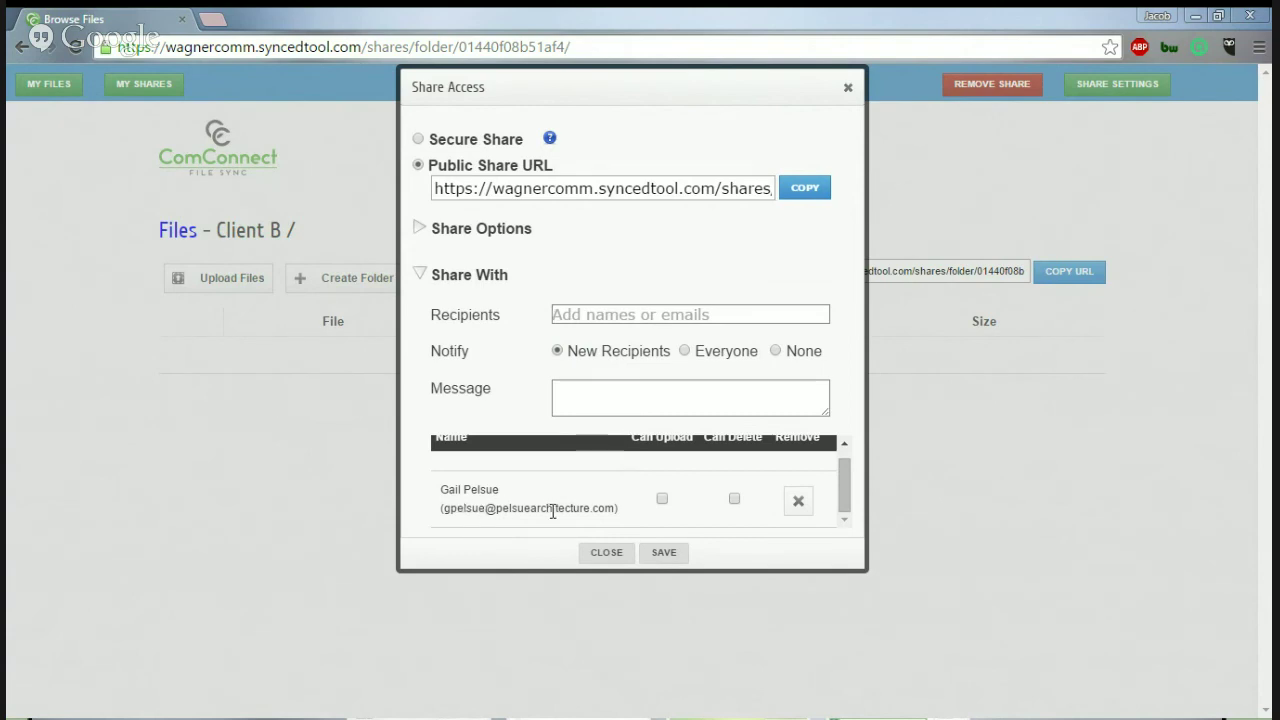
left_click(661, 499)
left_click(734, 501)
left_click(664, 553)
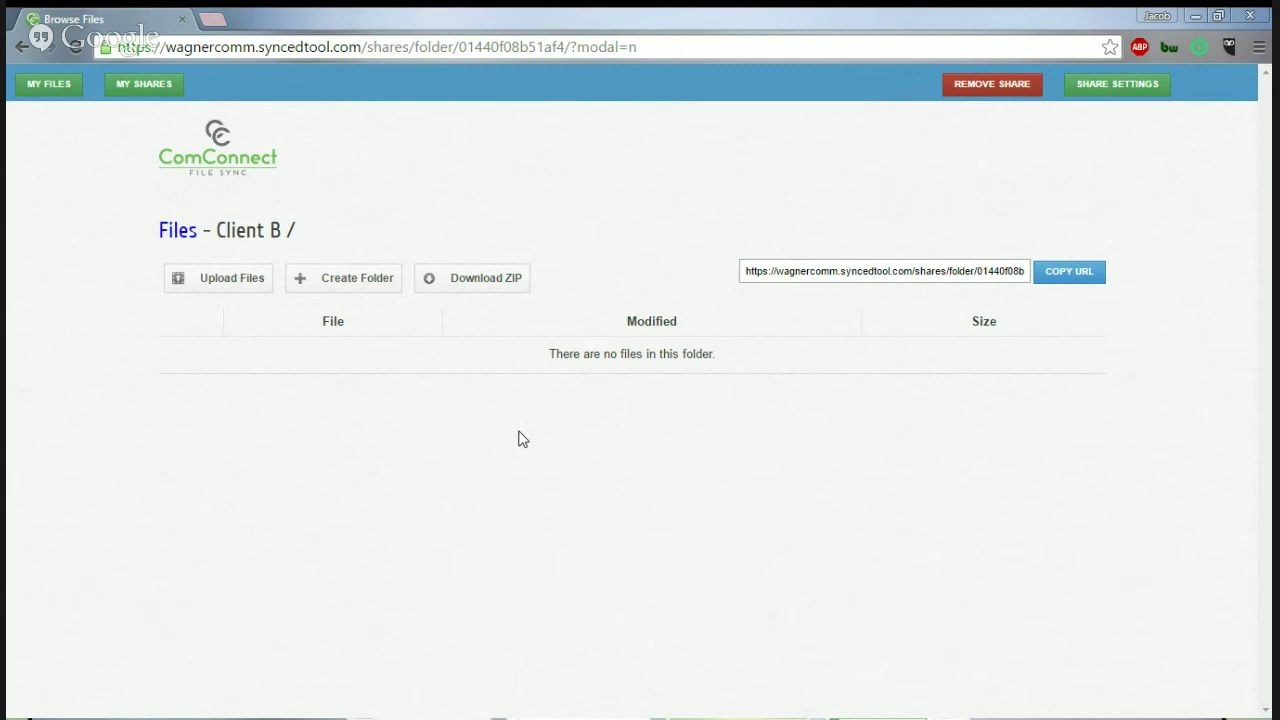
left_click(470, 292)
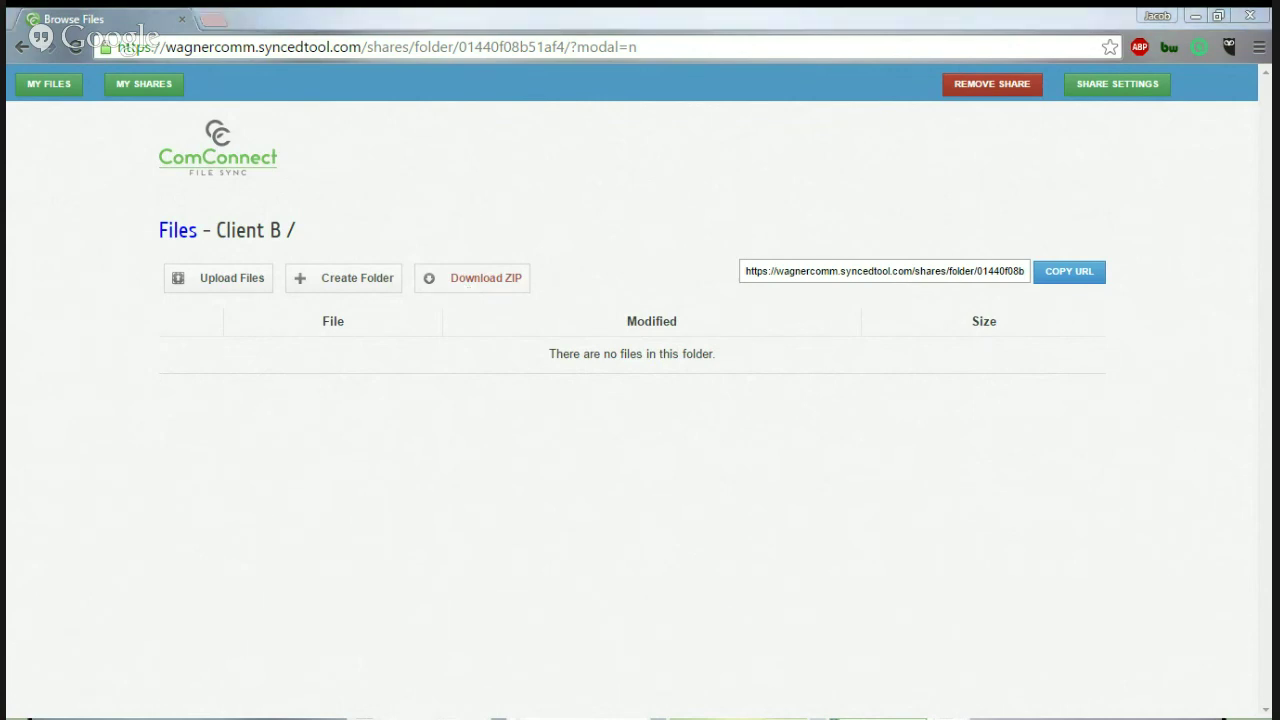
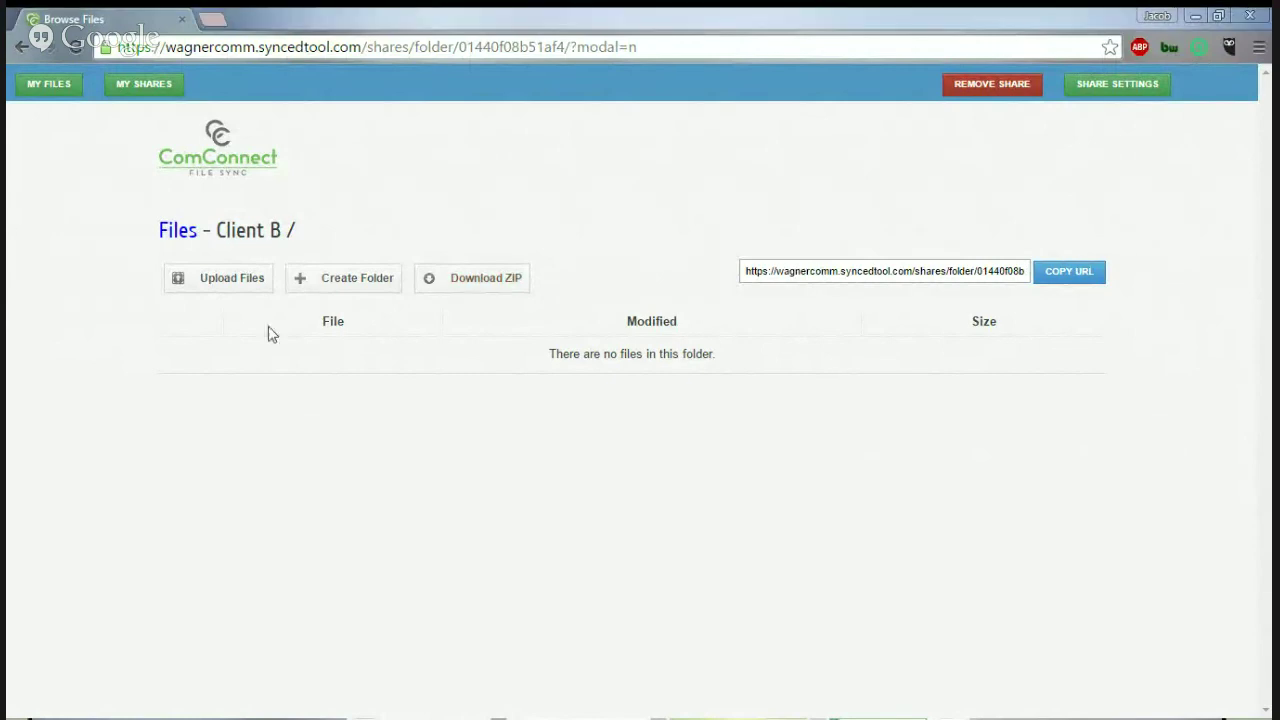
- Show deleted items in the main file list and examine the restore options of the deleted Beta Test folder
left_click(44, 88)
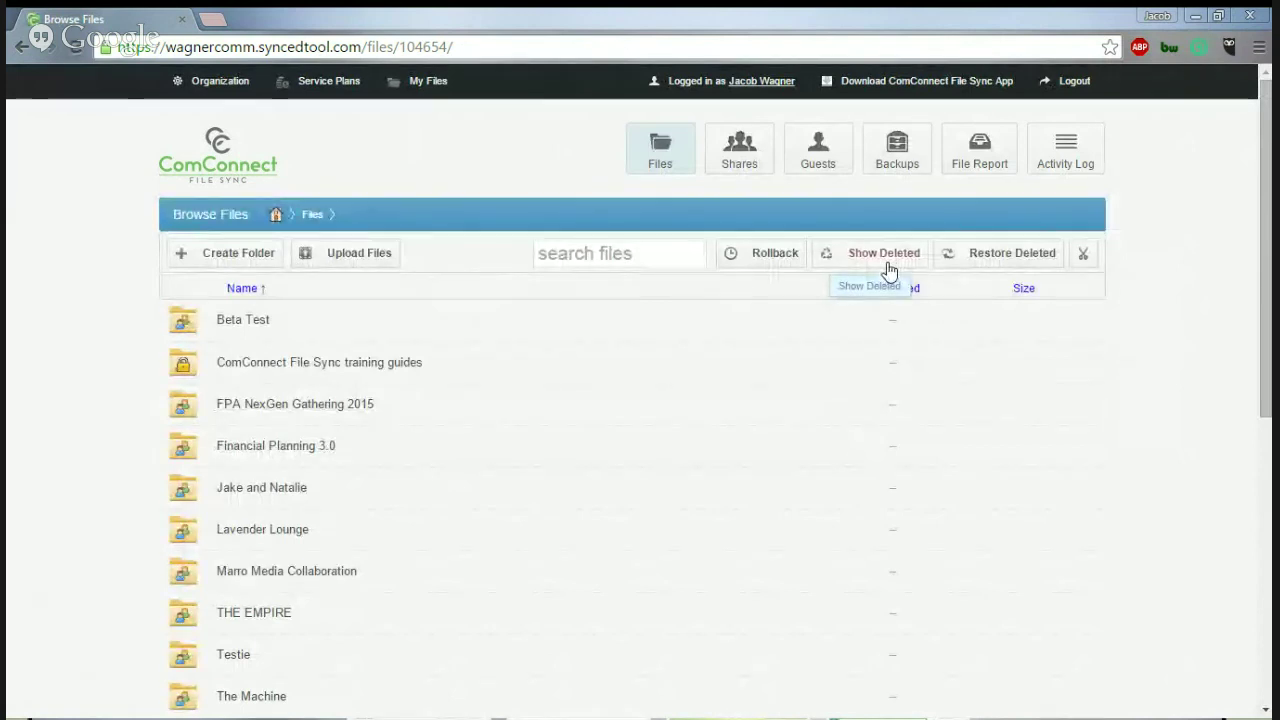
left_click(885, 262)
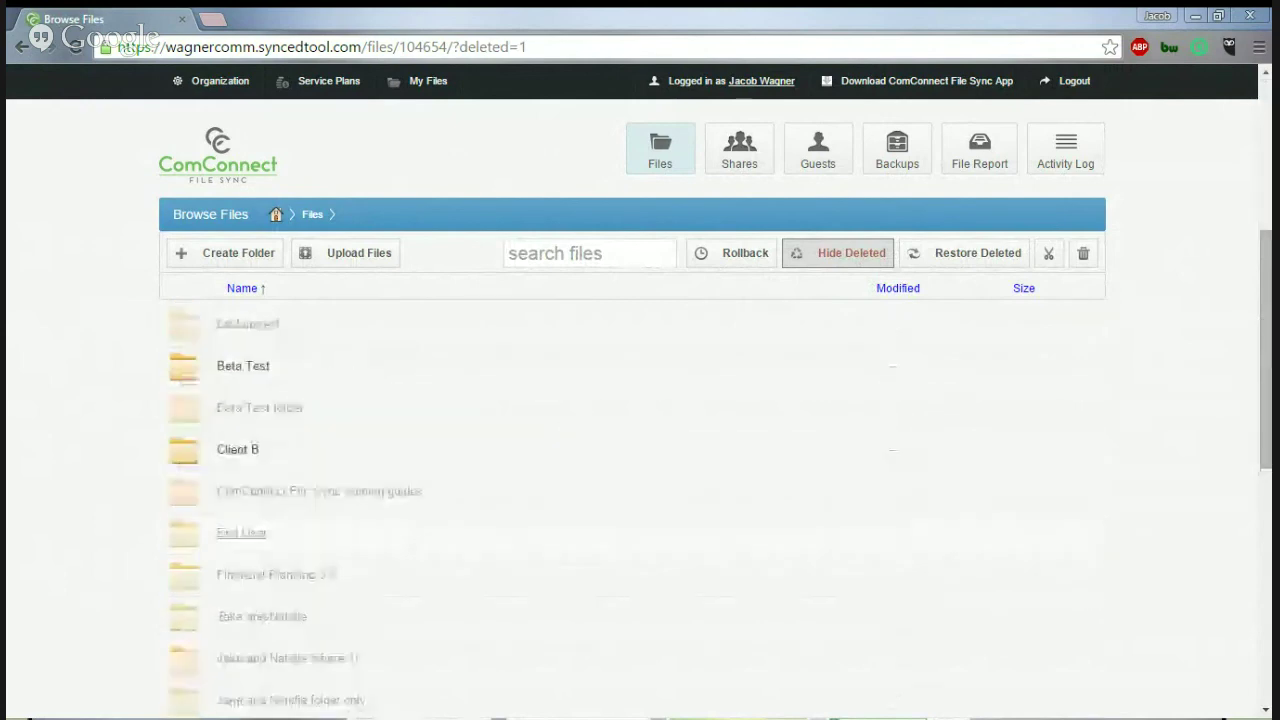
right_click(241, 417)
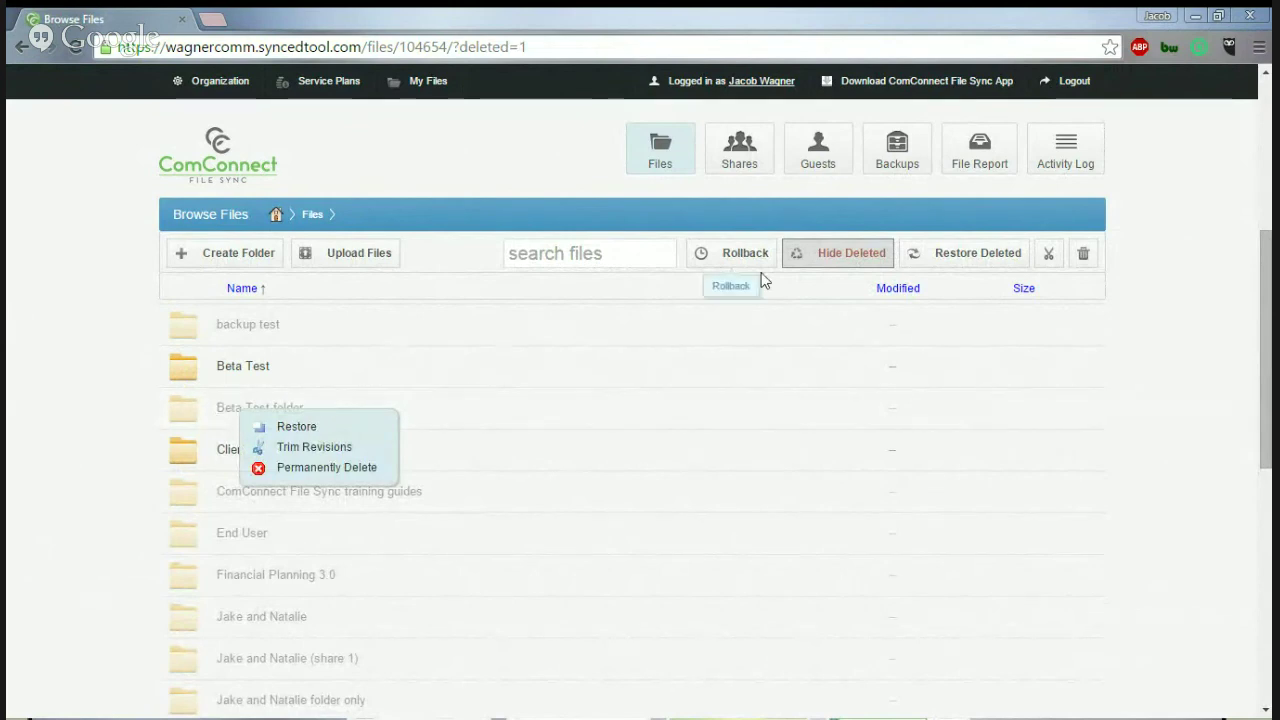
- Examine the Rollback settings for restoring all files to an earlier revision, and cancel the dialog
left_click(641, 252)
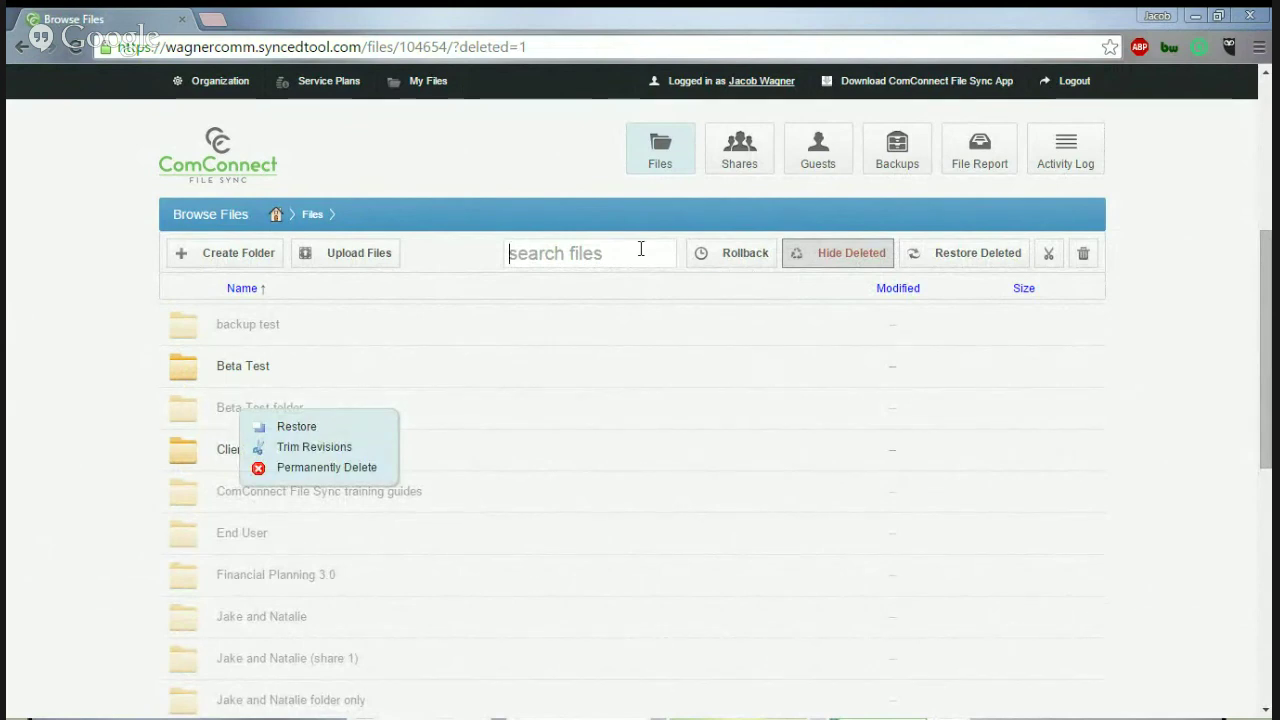
left_click(726, 266)
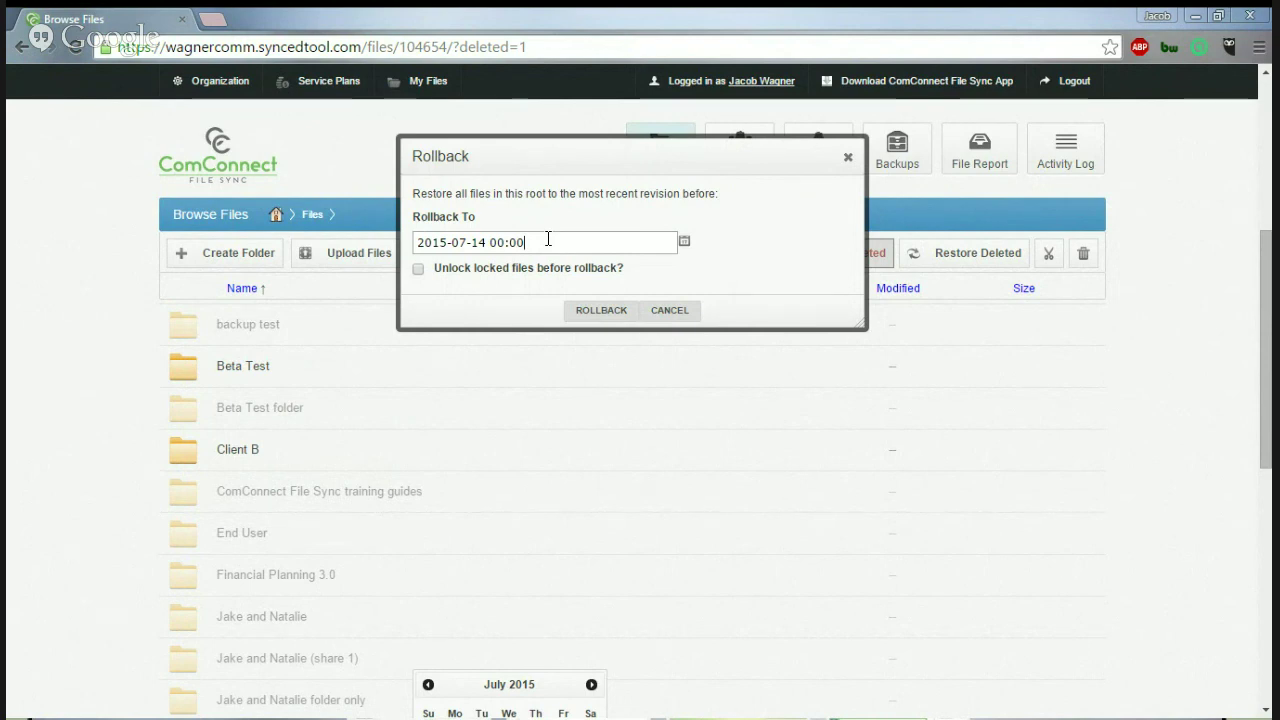
left_click(667, 311)
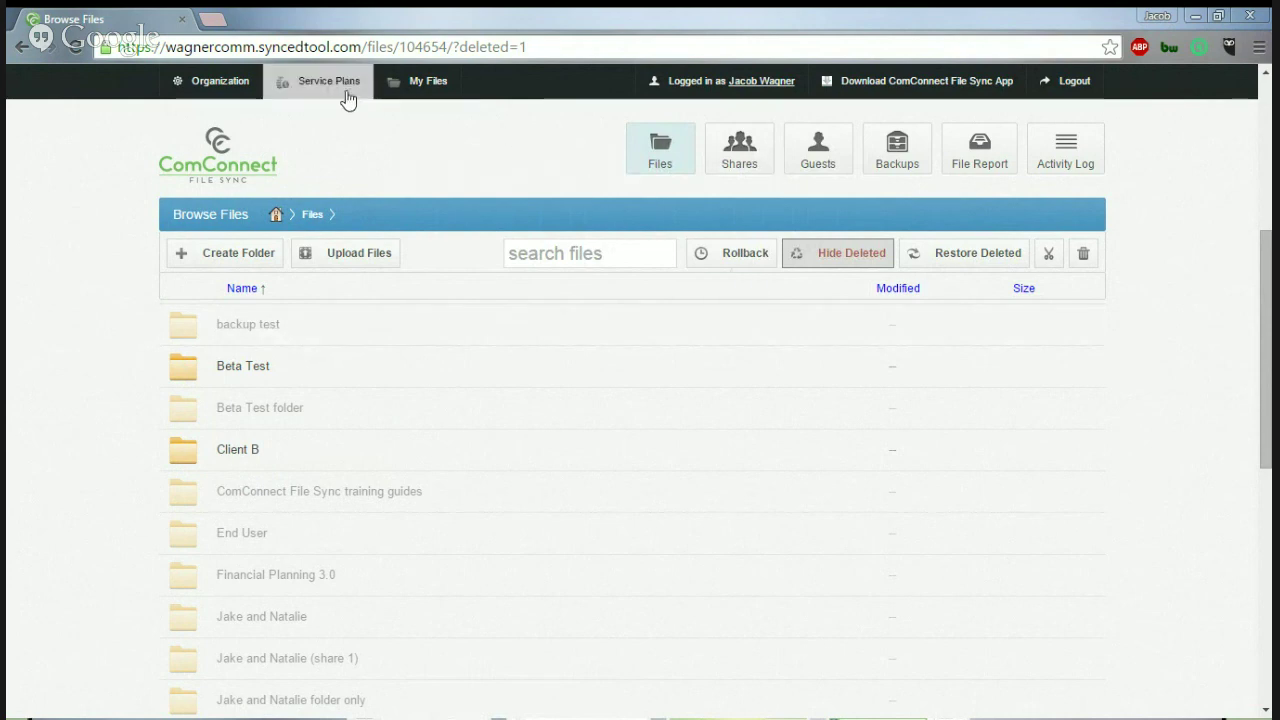
- Open the organization's settings and examine its Policies, from Organization Policies down to User Settings
left_click(233, 78)
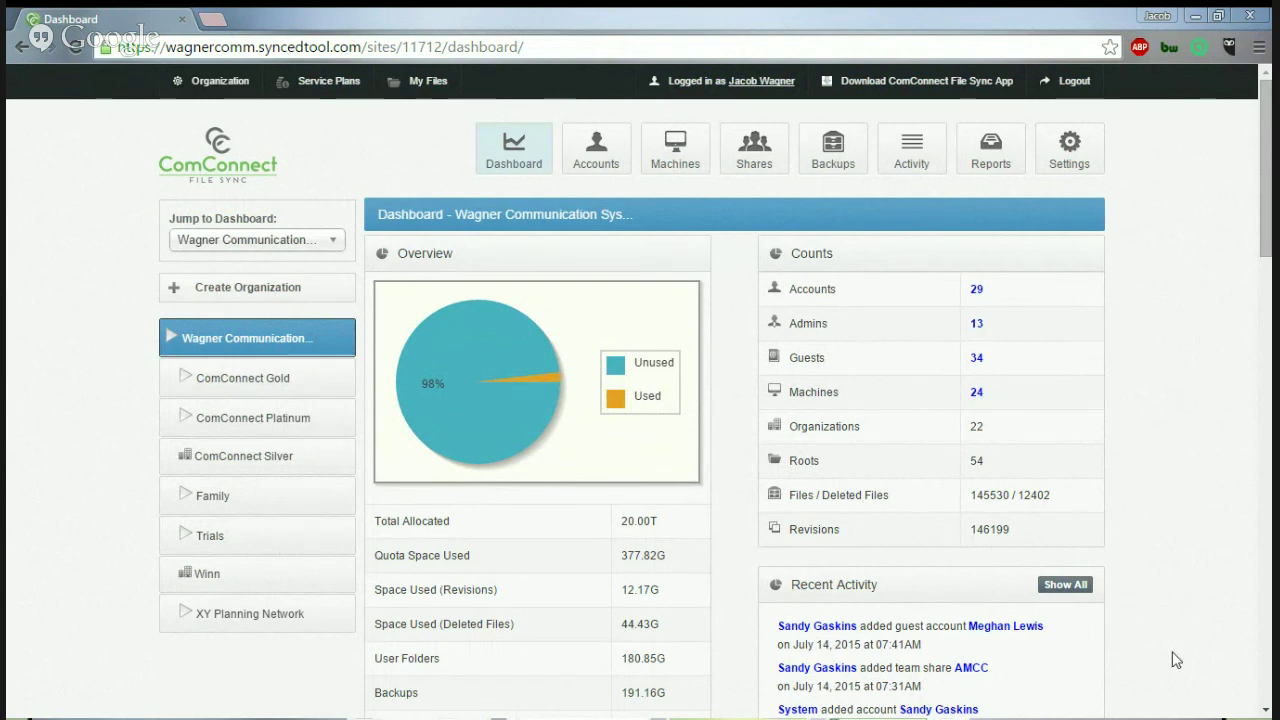
left_click(1075, 155)
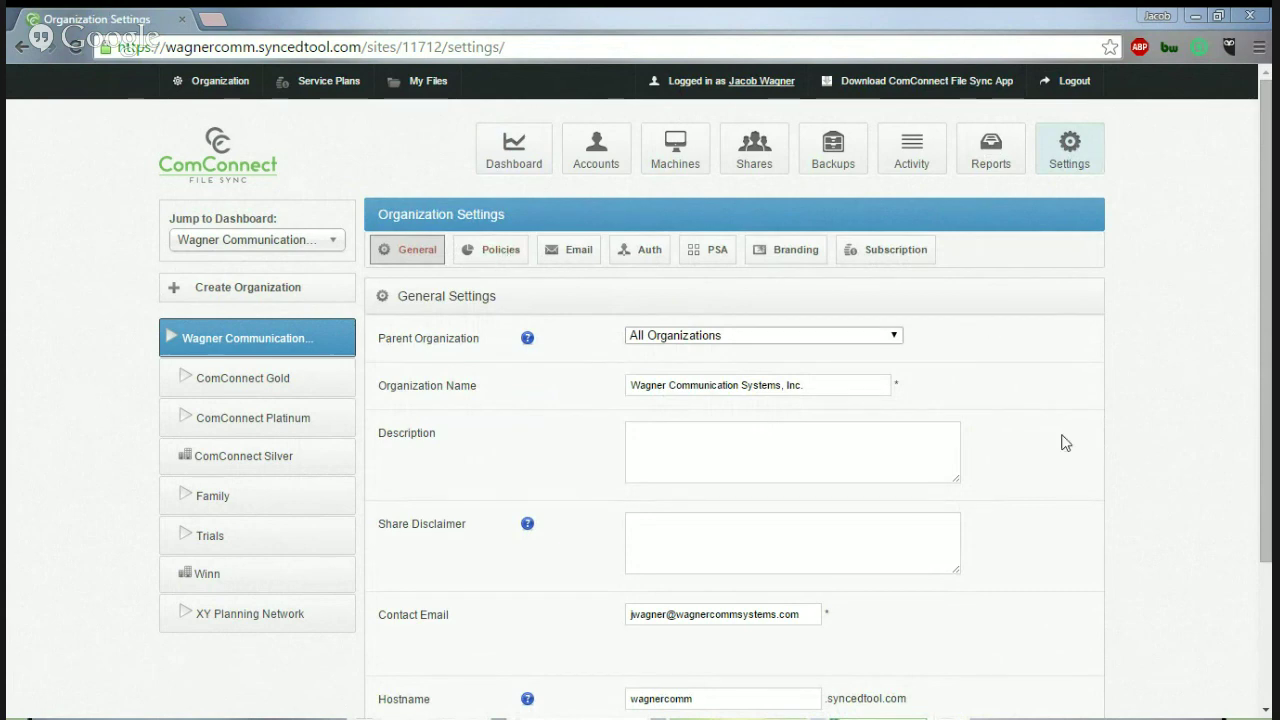
left_click(479, 252)
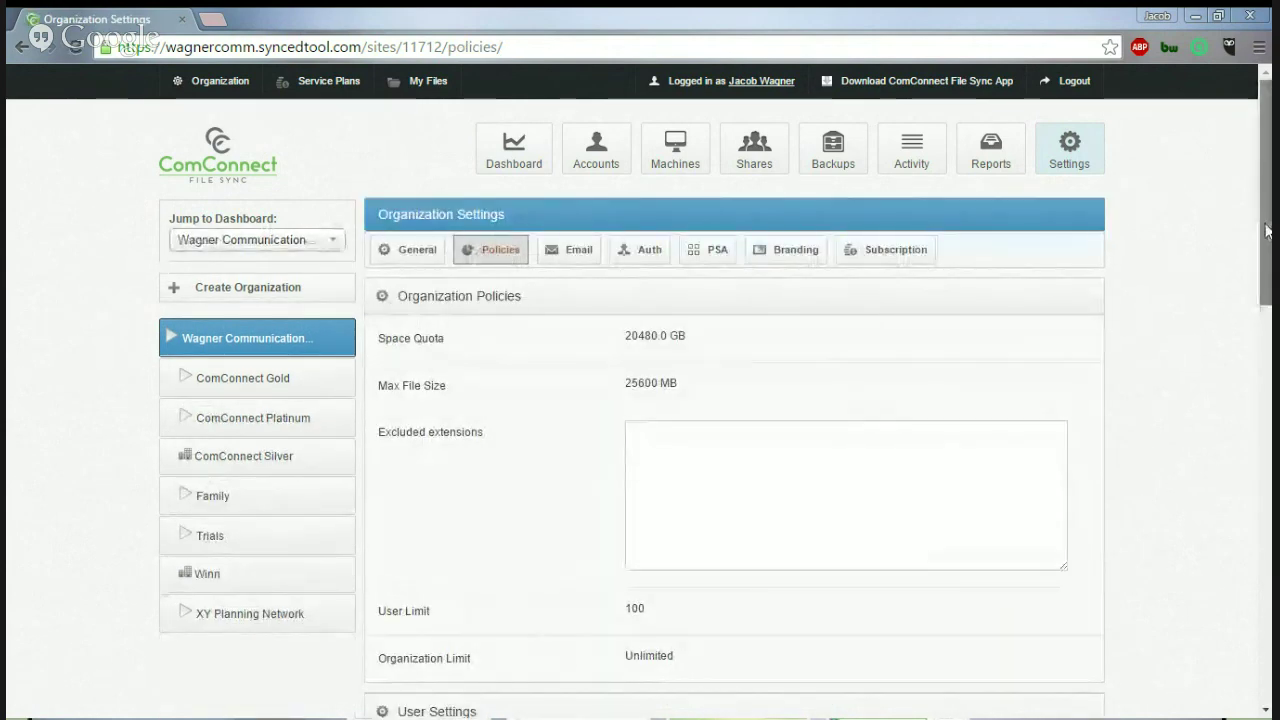
scroll(1268, 260, "down", 1)
scroll(1268, 260, "down", 2)
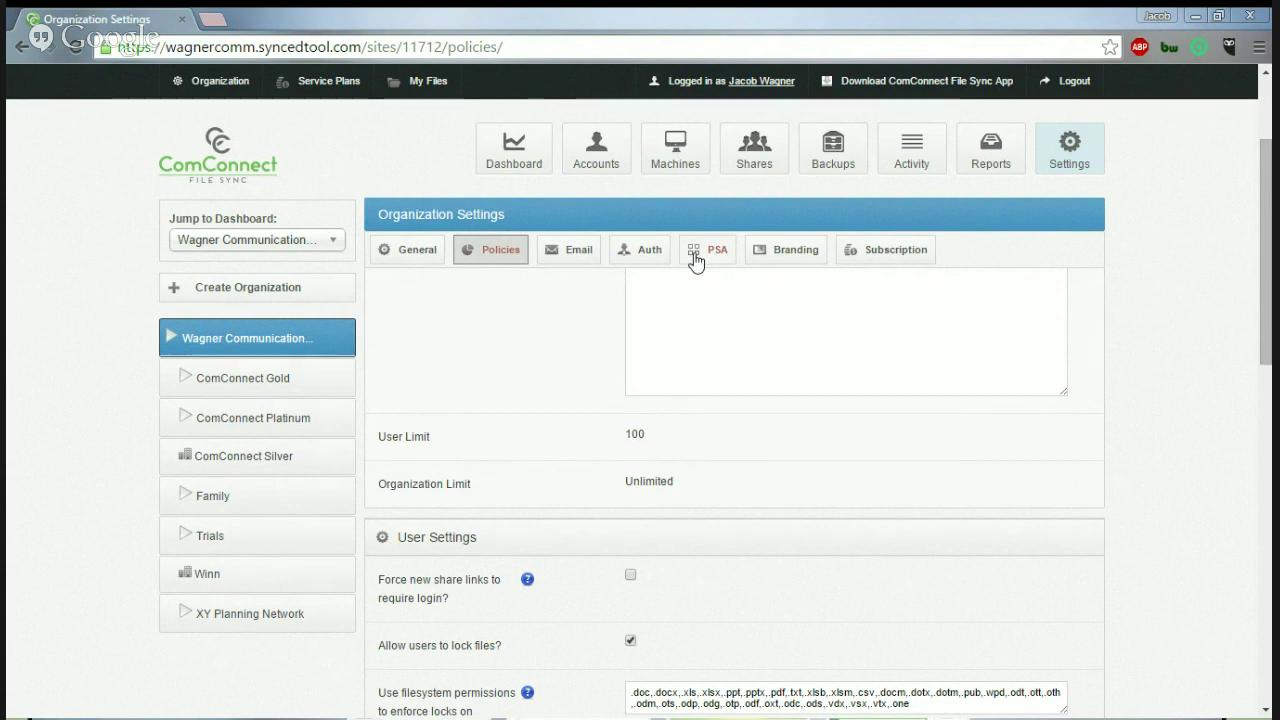
mouse_move(565, 262)
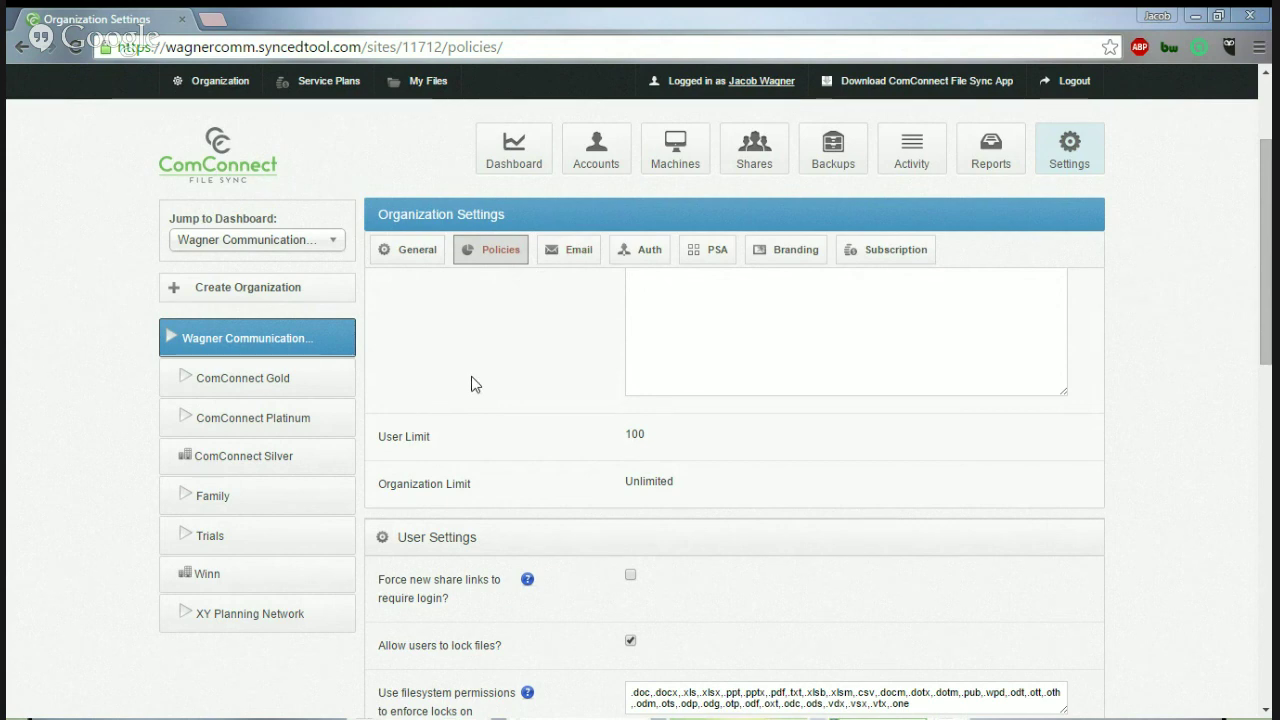
scroll(475, 385, "down", 2)
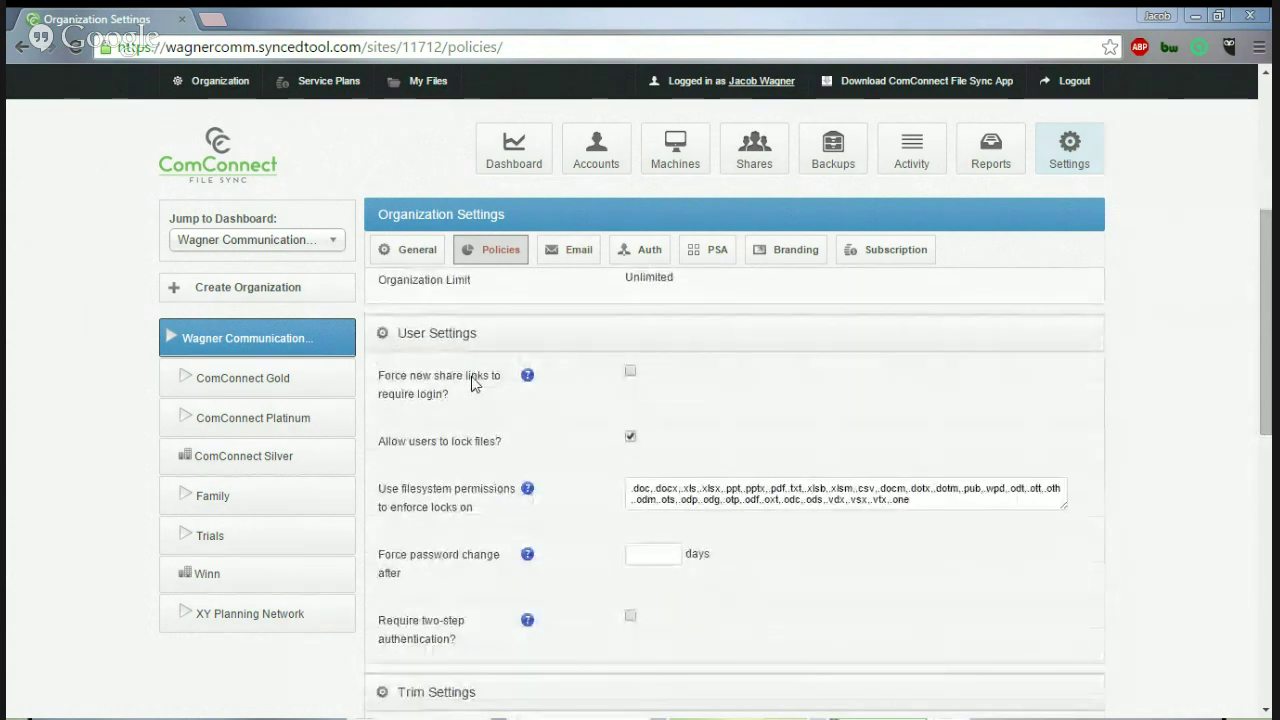
- Examine the User Settings policies for locking files and the file extensions whose locks are enforced by filesystem permissions, and return to My Files
left_click_drag(380, 448, 491, 508)
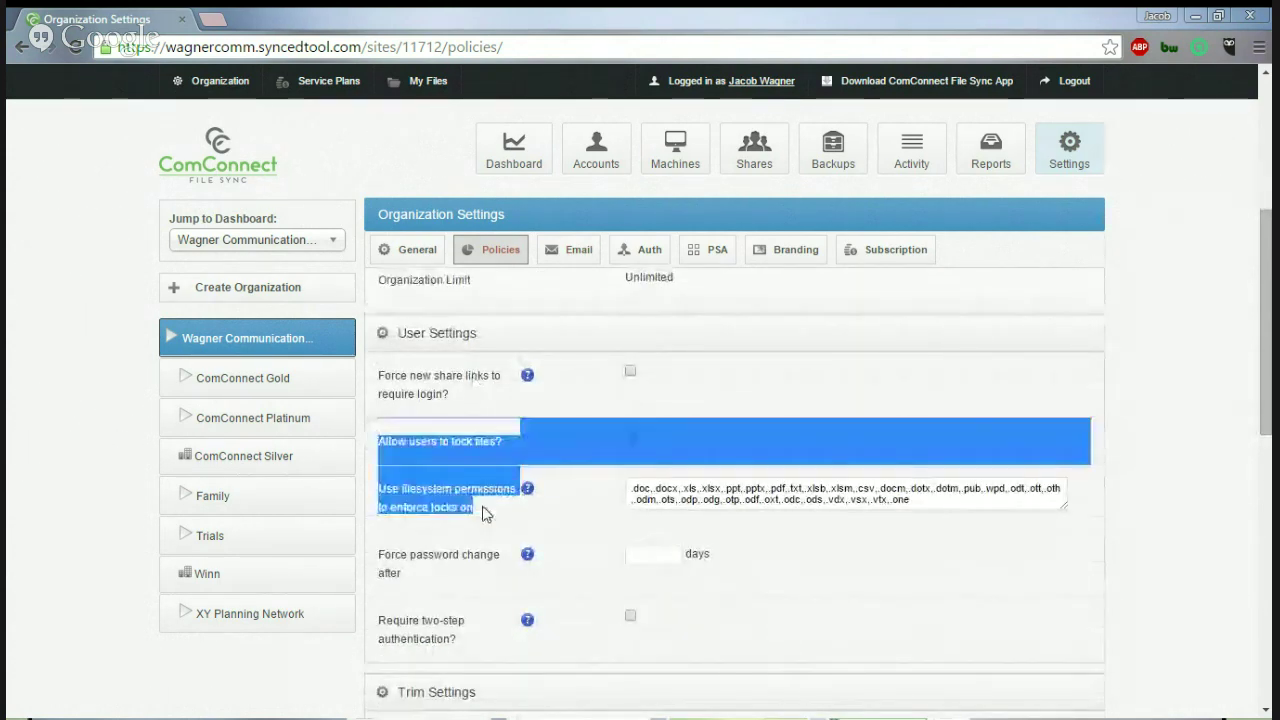
left_click(443, 495)
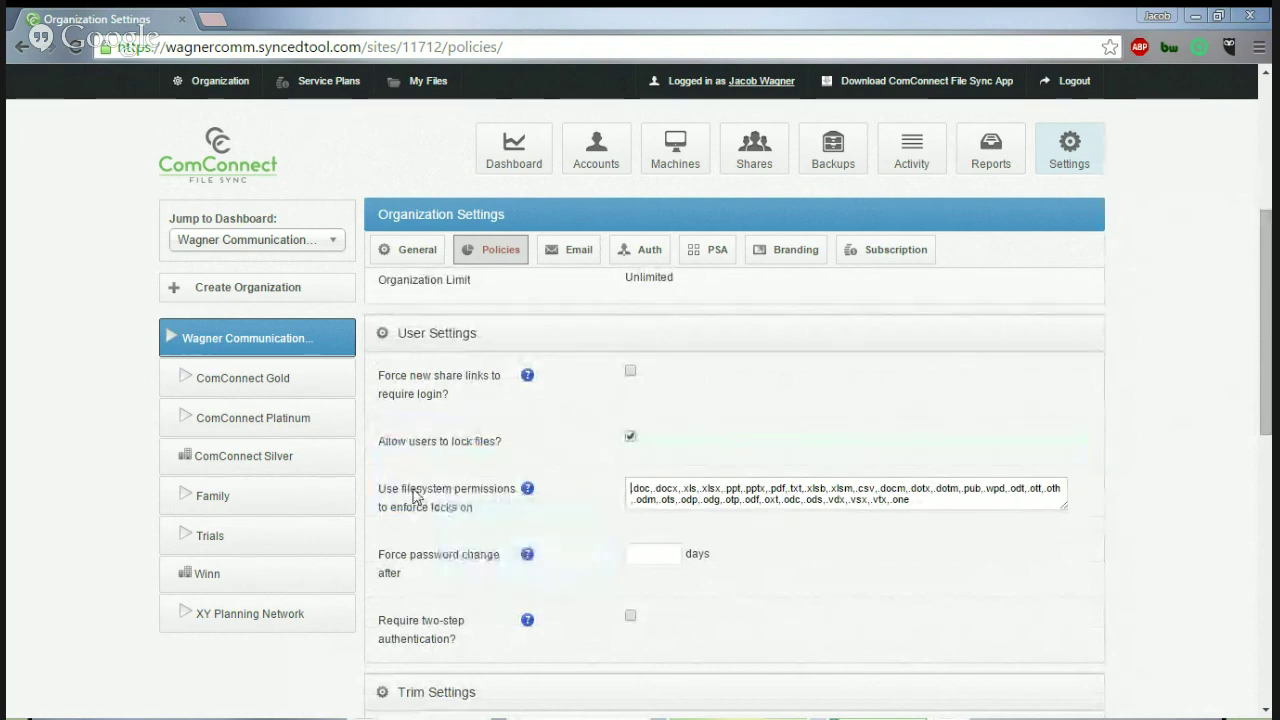
double_click(415, 490)
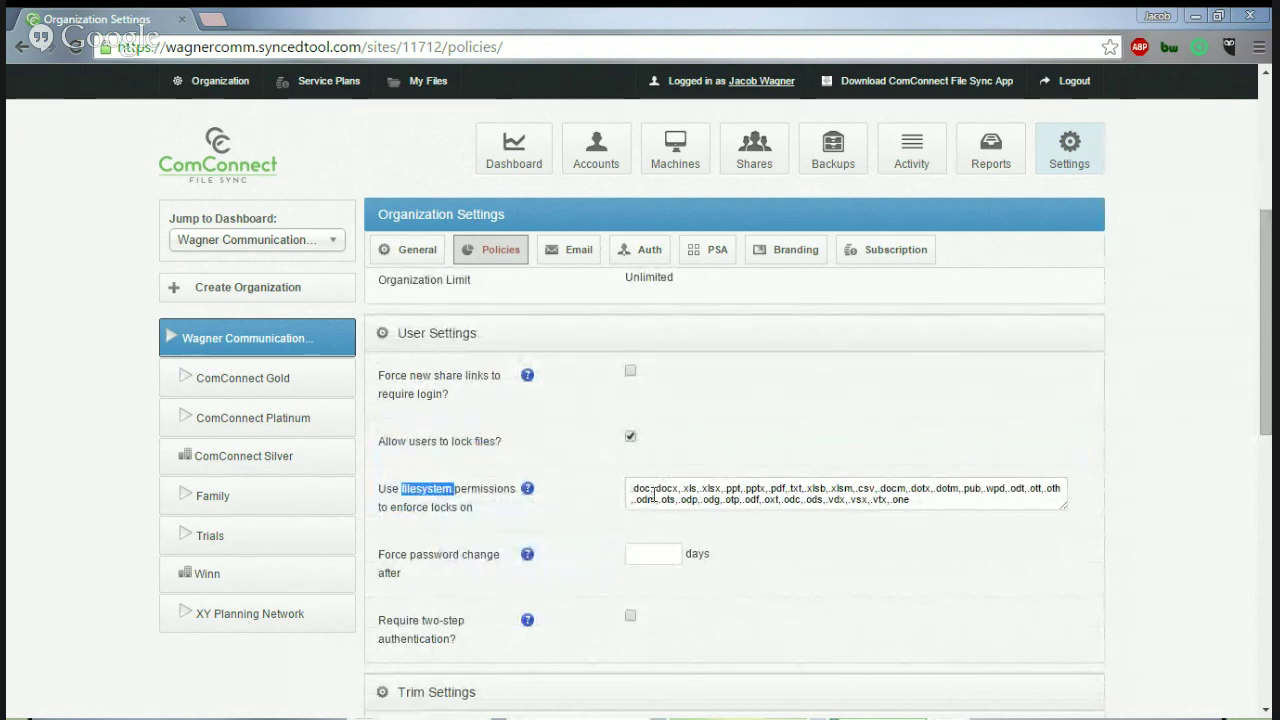
left_click_drag(652, 488, 629, 485)
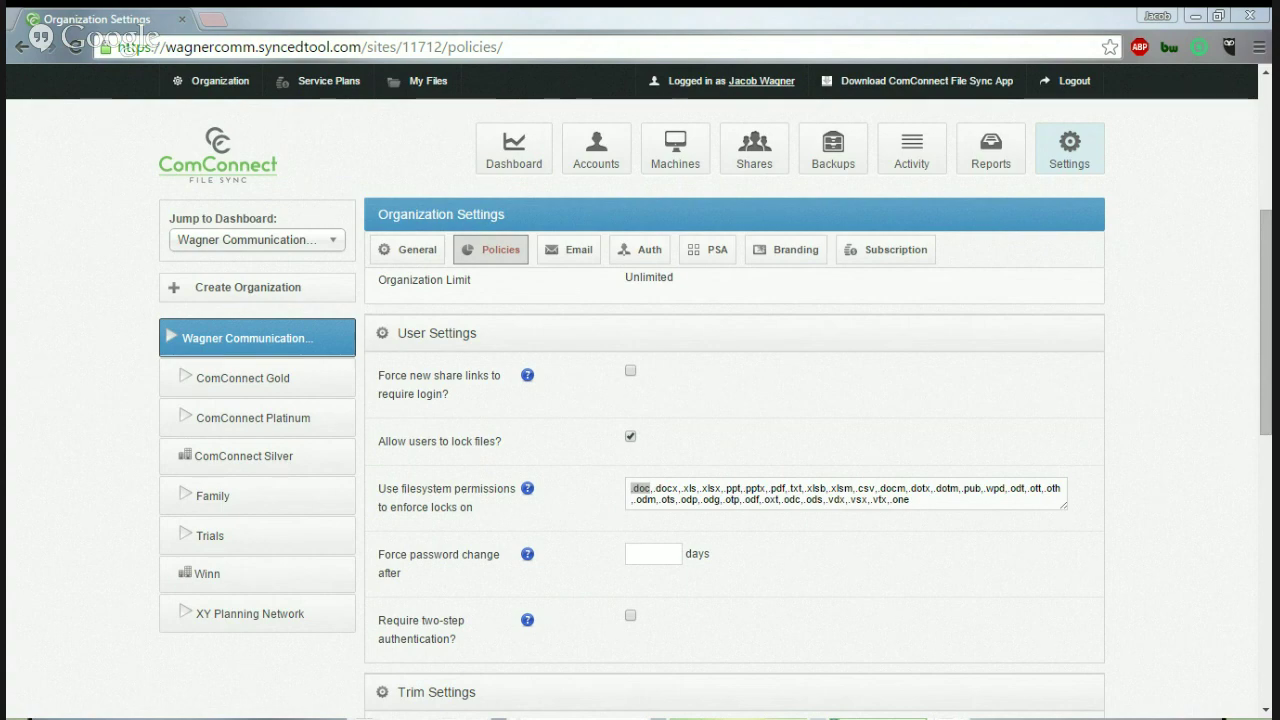
left_click(527, 490)
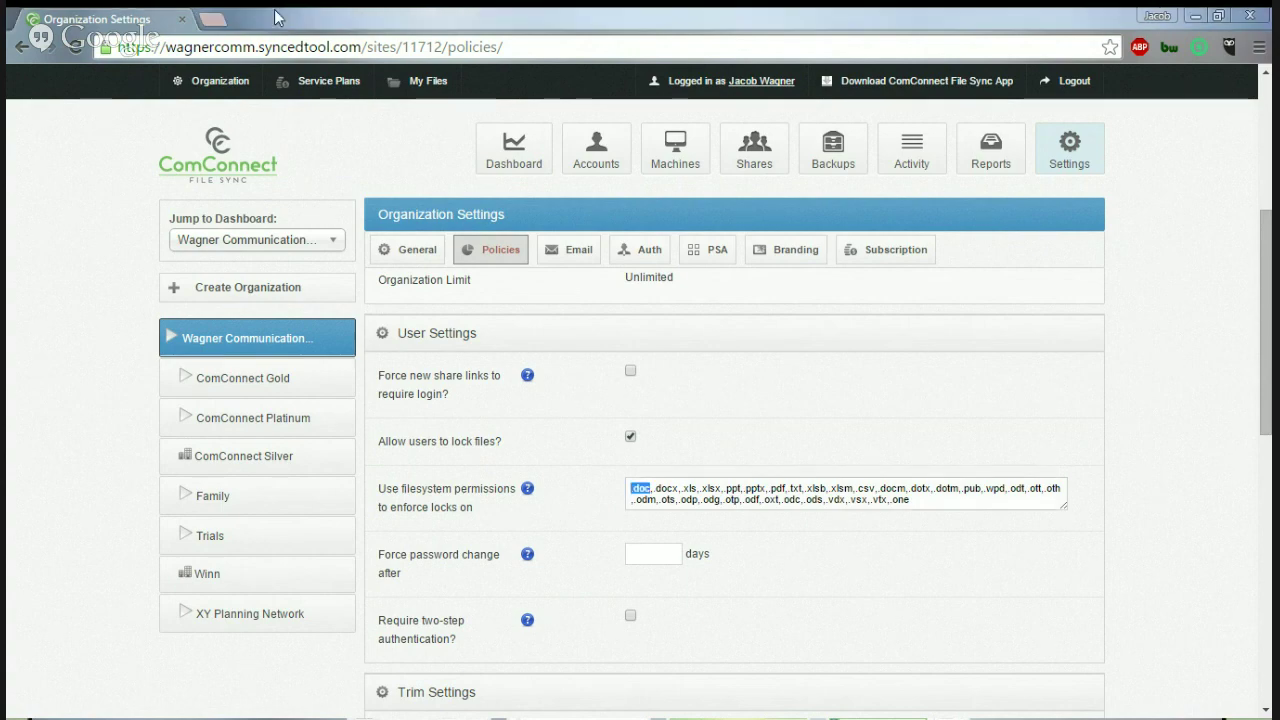
left_click(434, 82)
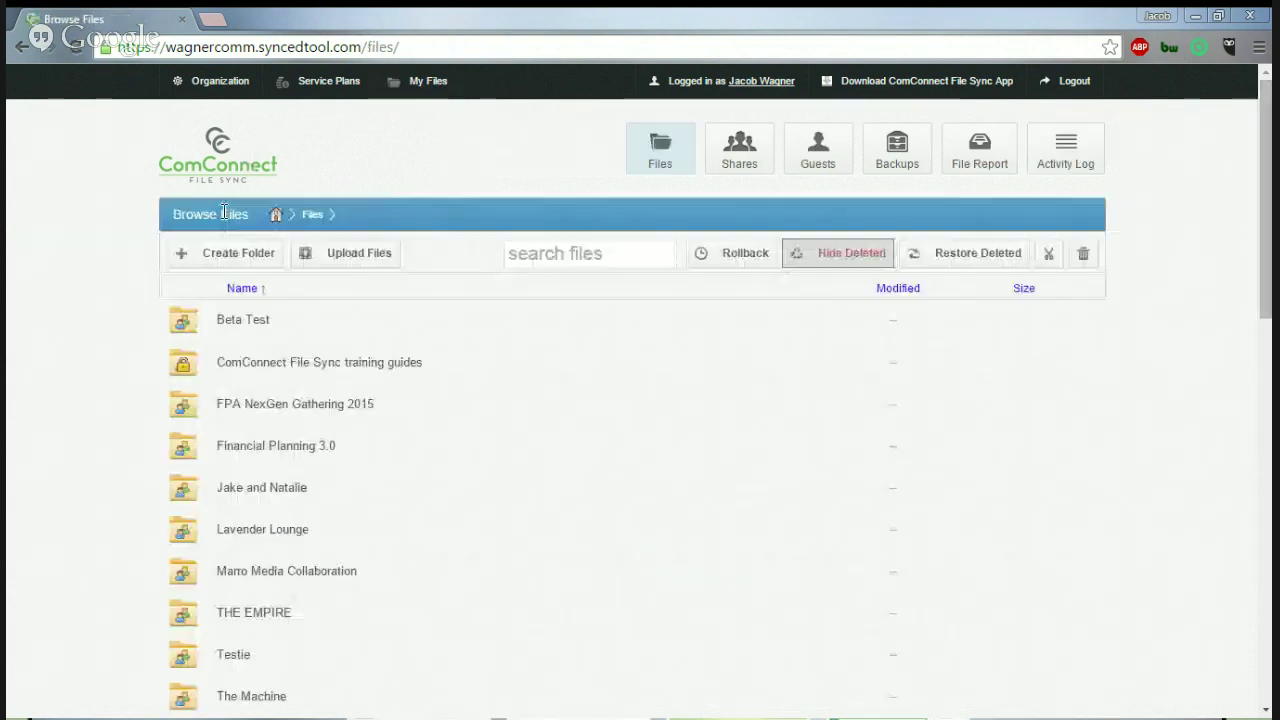